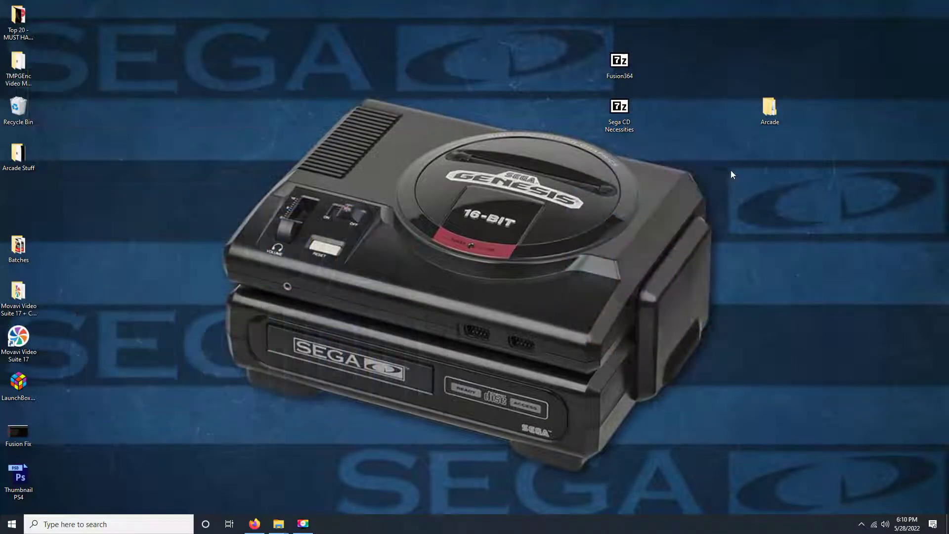
Step: Open the Arcade desktop folder and bring up the Fusion 3.64 download page in Firefox
double_click(771, 113)
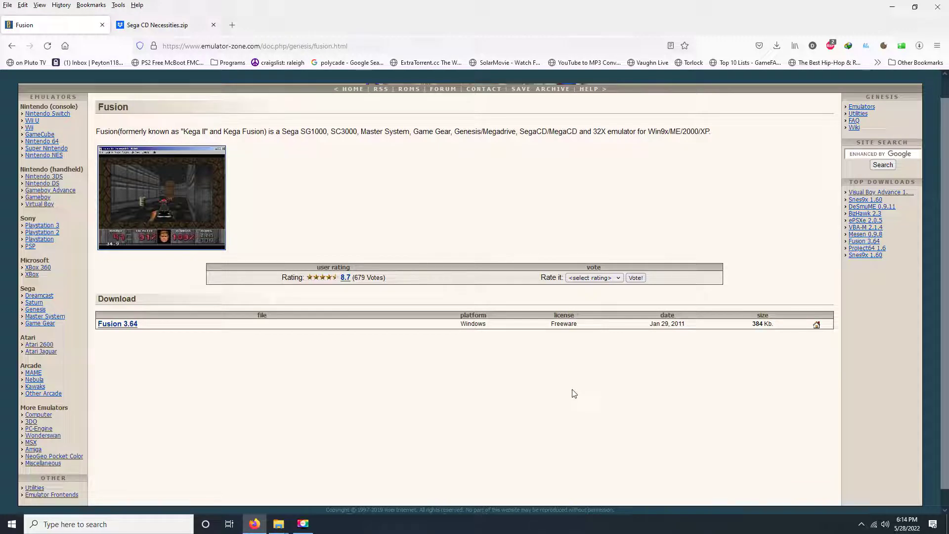
Step: Check the Sega CD Necessities.zip download in Firefox, then return to the desktop
click(183, 28)
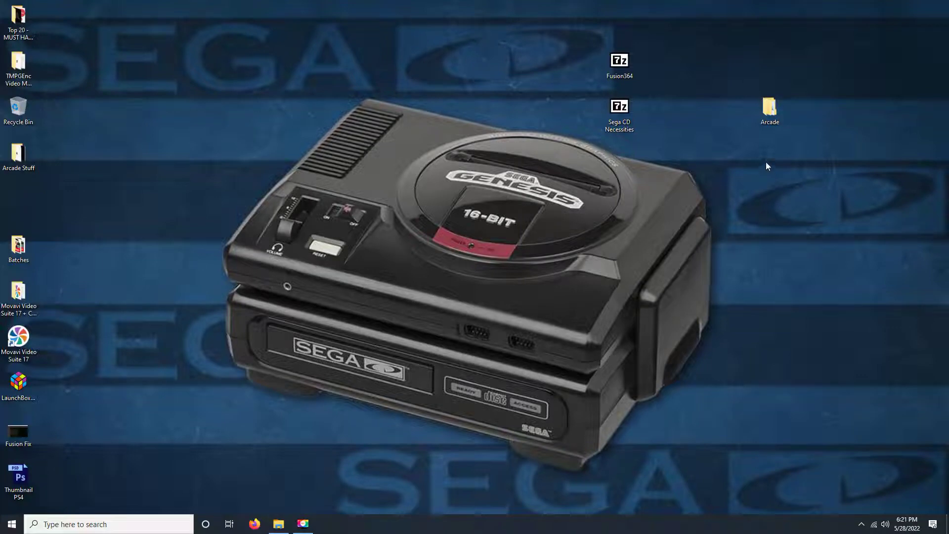
Step: Extract the Fusion364 archive into Arcade\Emulators and open the Fusion364 folder
double_click(769, 119)
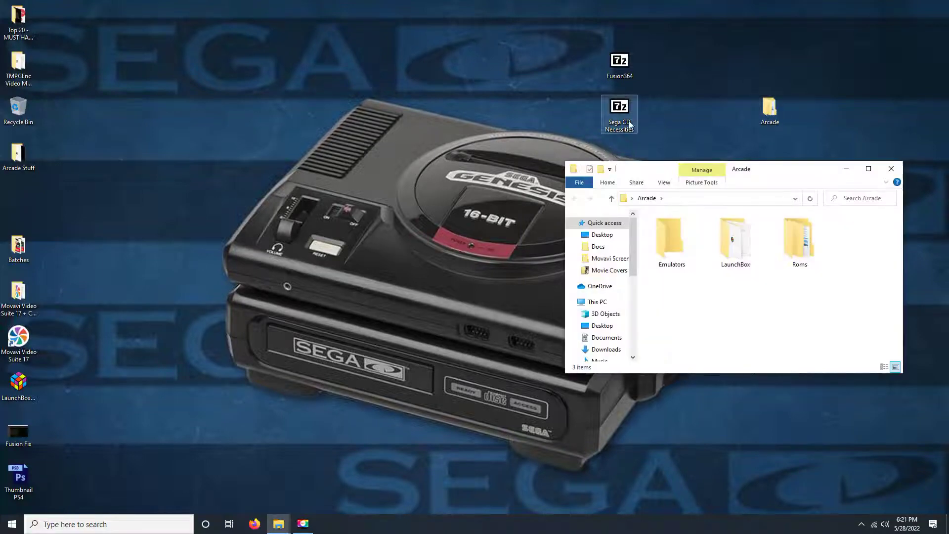
double_click(627, 74)
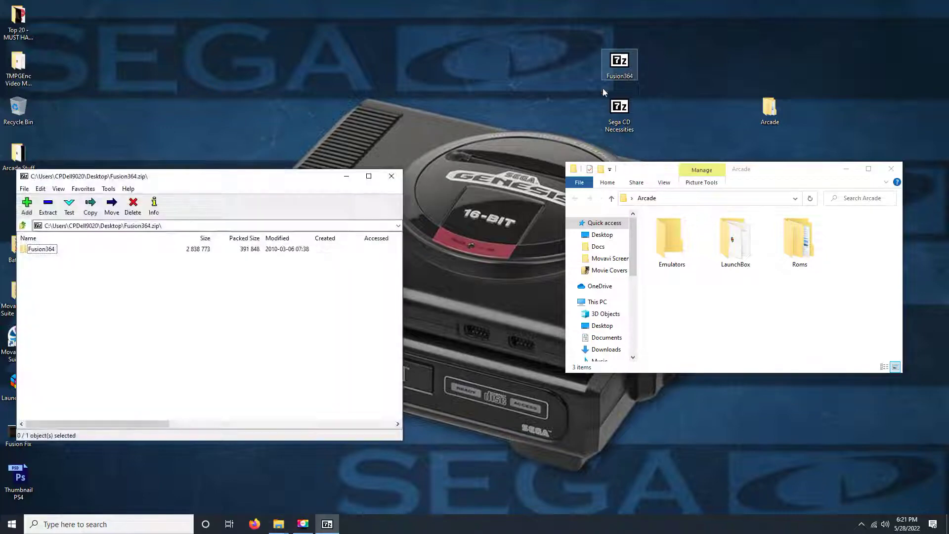
drag(47, 249, 672, 243)
click(391, 176)
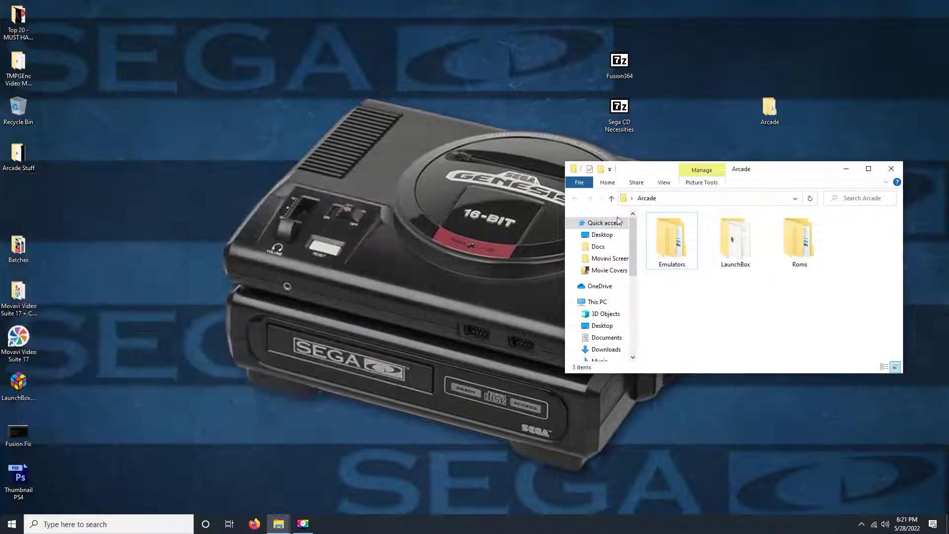
double_click(657, 233)
double_click(659, 230)
Step: Create a 'bios' folder and copy the three Sega CD BIOS .bin files from Sega CD Necessities.zip
right_click(688, 290)
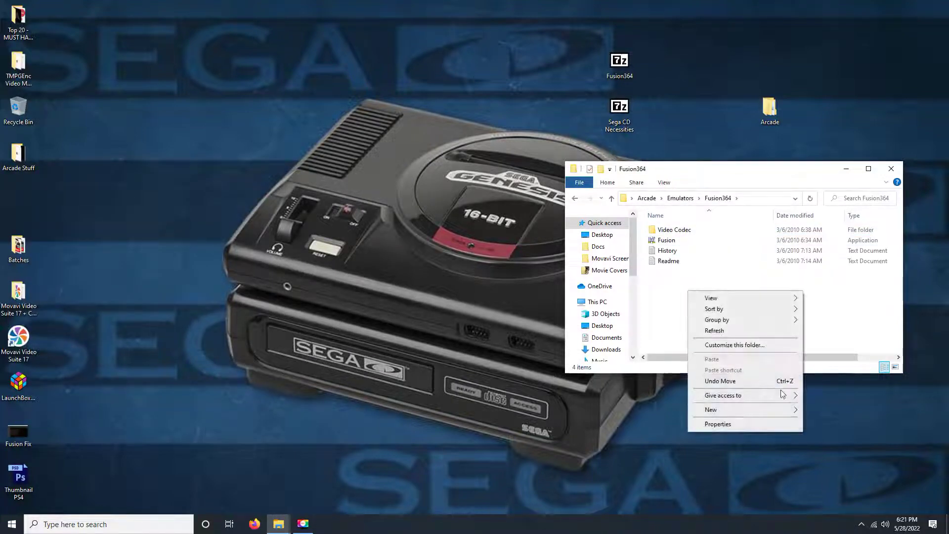
mouse_move(790, 409)
click(822, 412)
text(bios)
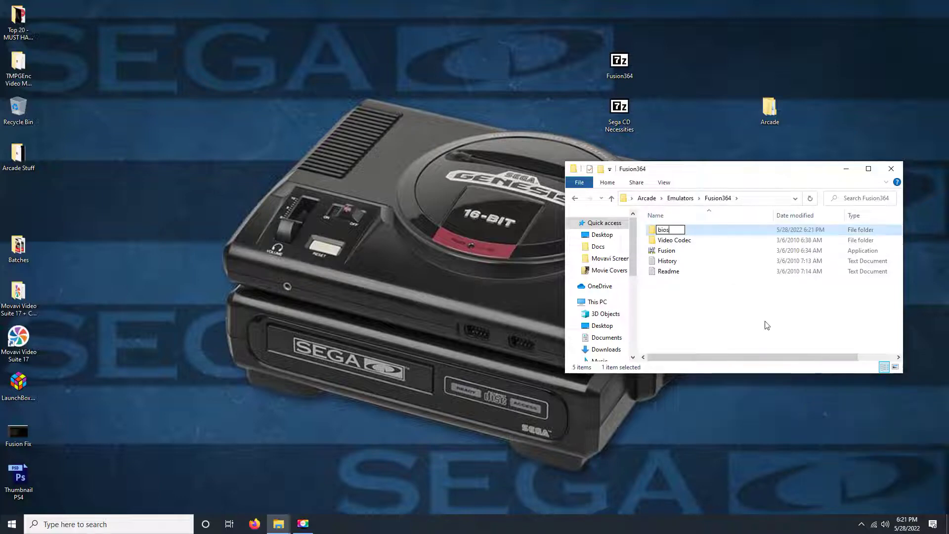
click(766, 322)
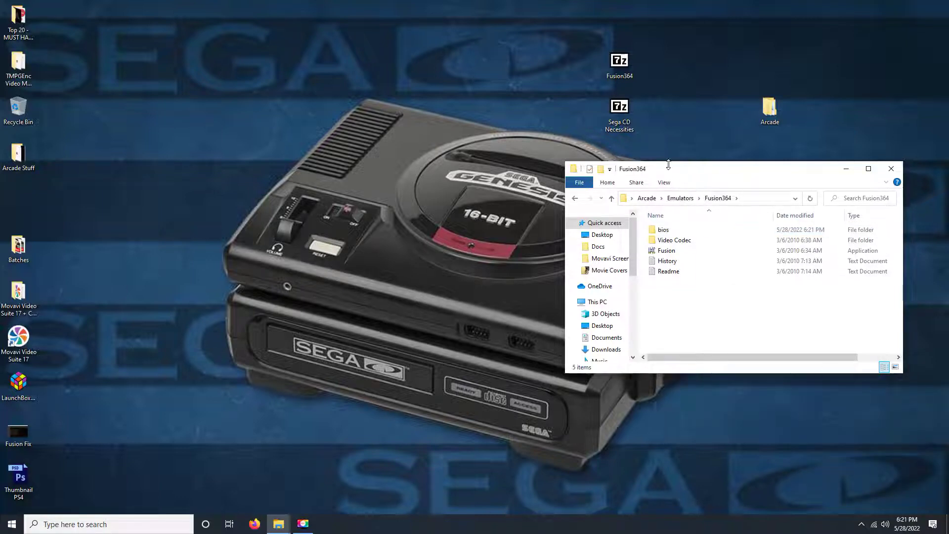
double_click(626, 122)
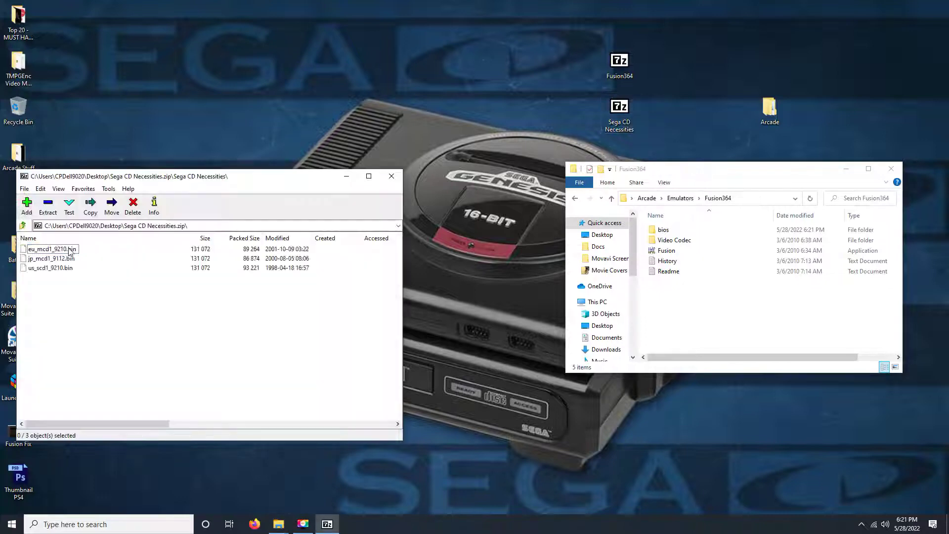
drag(107, 285, 662, 233)
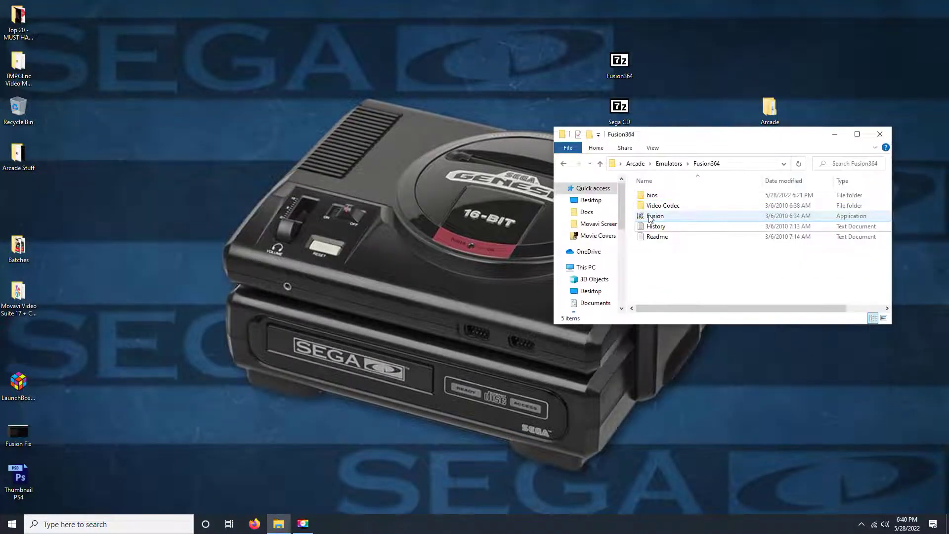
Step: Run Fusion.exe once and close it to generate its configuration file
double_click(650, 218)
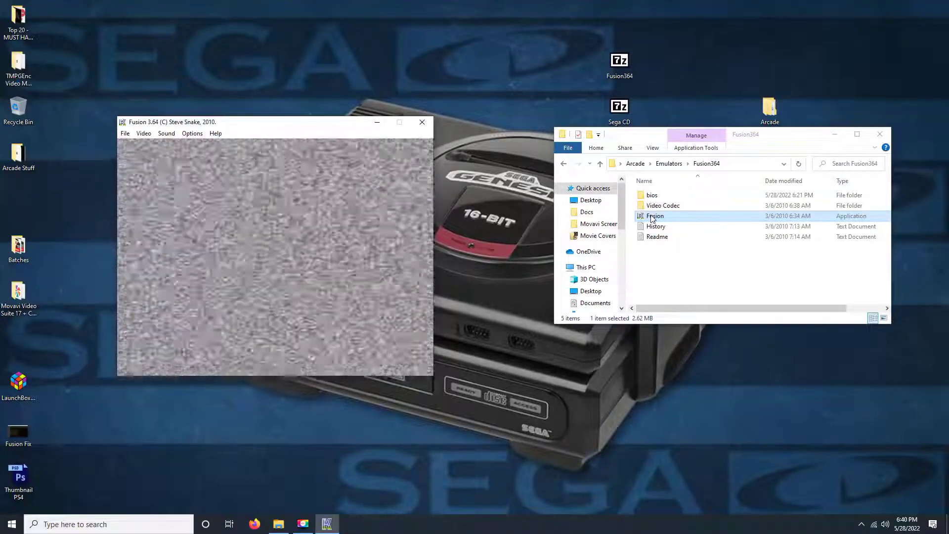
click(487, 188)
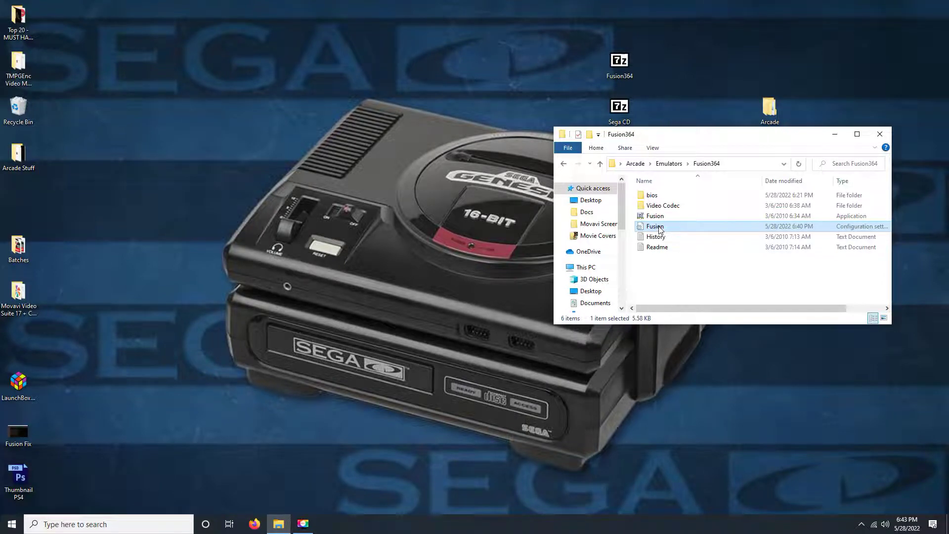
Step: Edit the Fusion config in Notepad, changing ForceFullScreen32 from 0 to 1
right_click(659, 228)
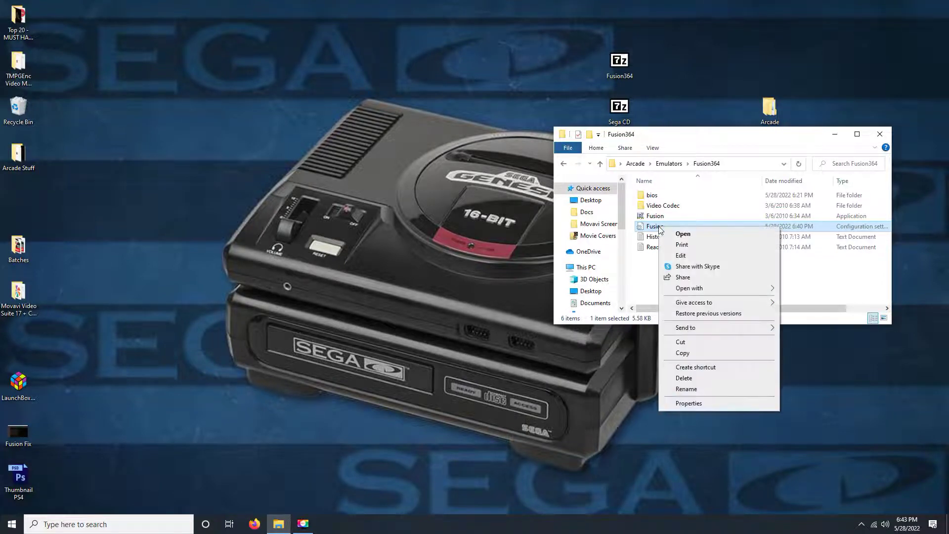
click(680, 256)
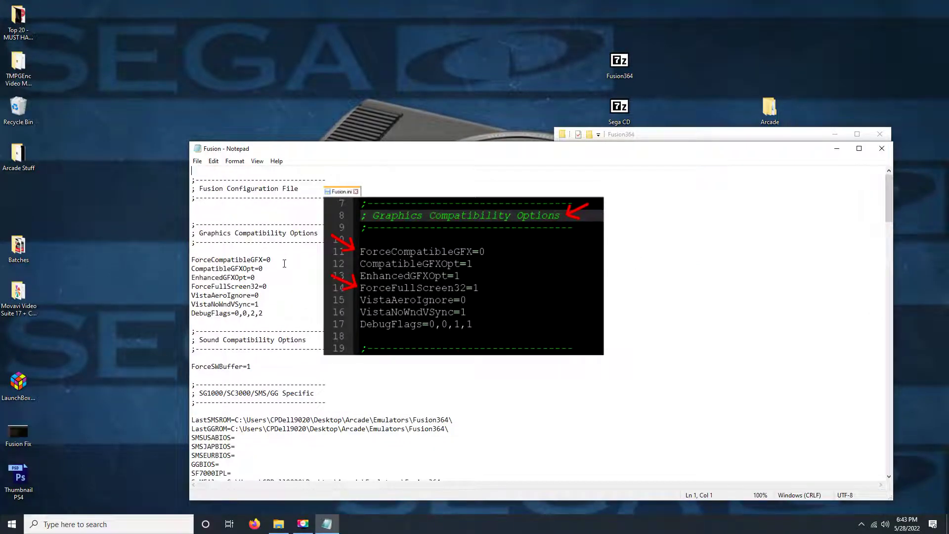
click(272, 287)
text(1)
Step: Save it over Fusion.ini as All Files, confirm the replacement, and close Notepad
click(200, 163)
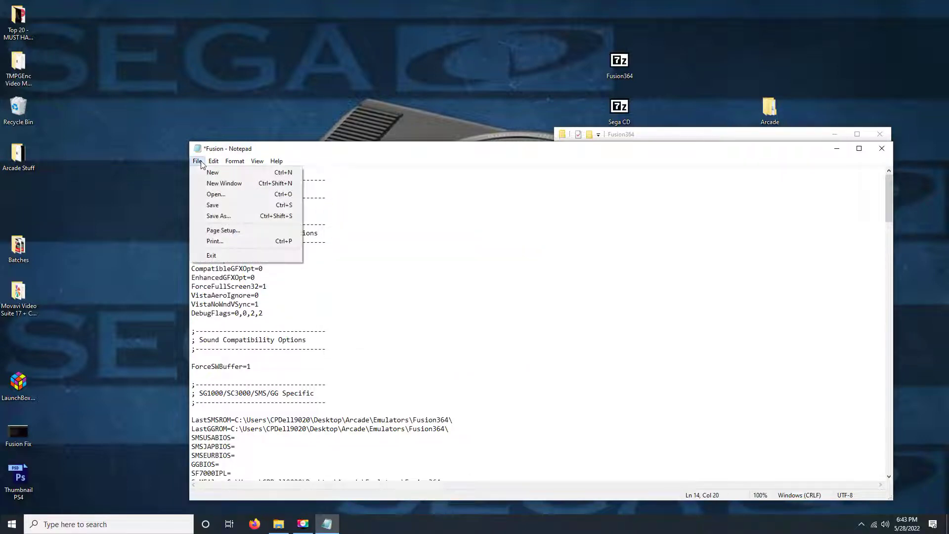
click(218, 216)
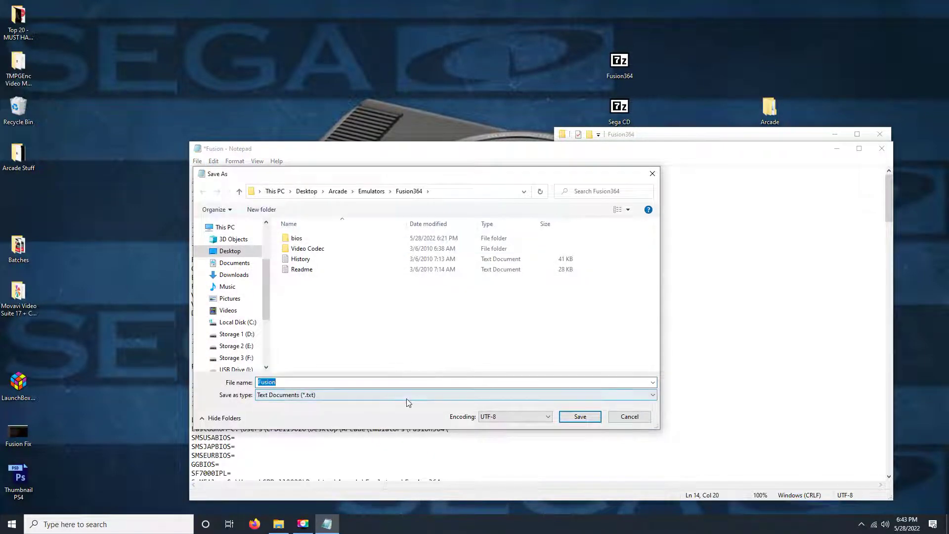
click(406, 398)
click(395, 411)
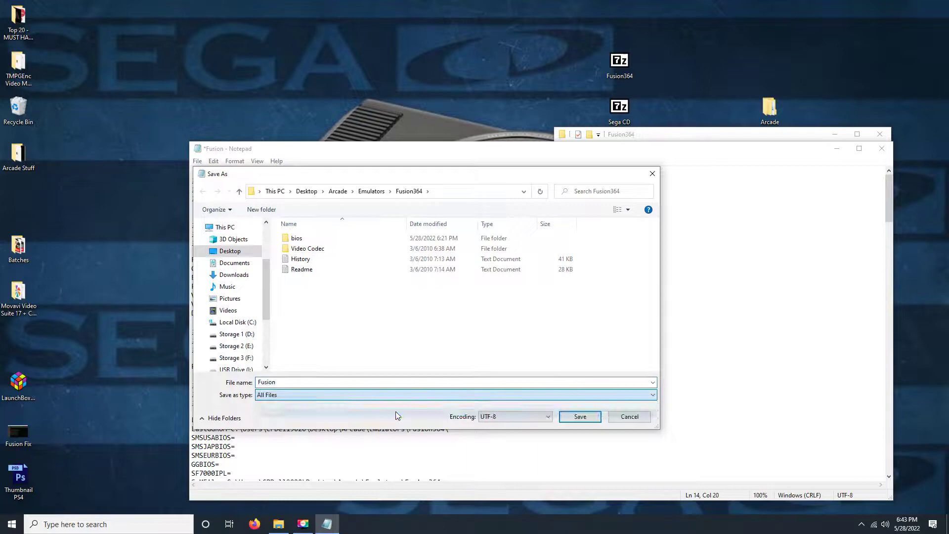
click(578, 419)
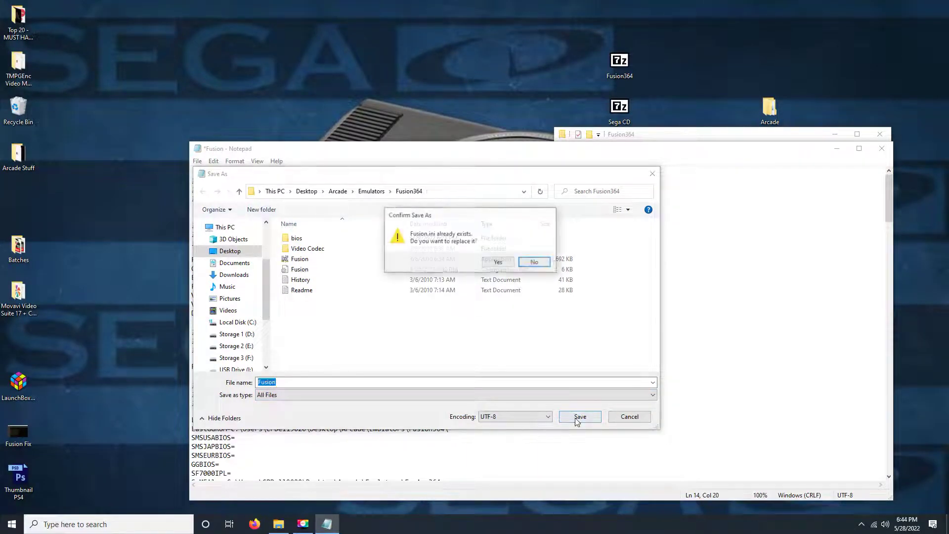
click(498, 264)
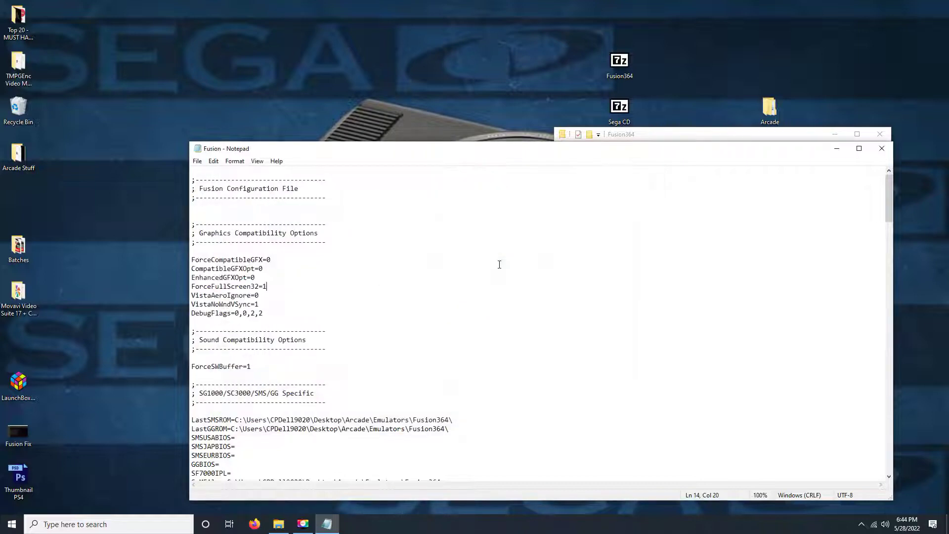
click(882, 149)
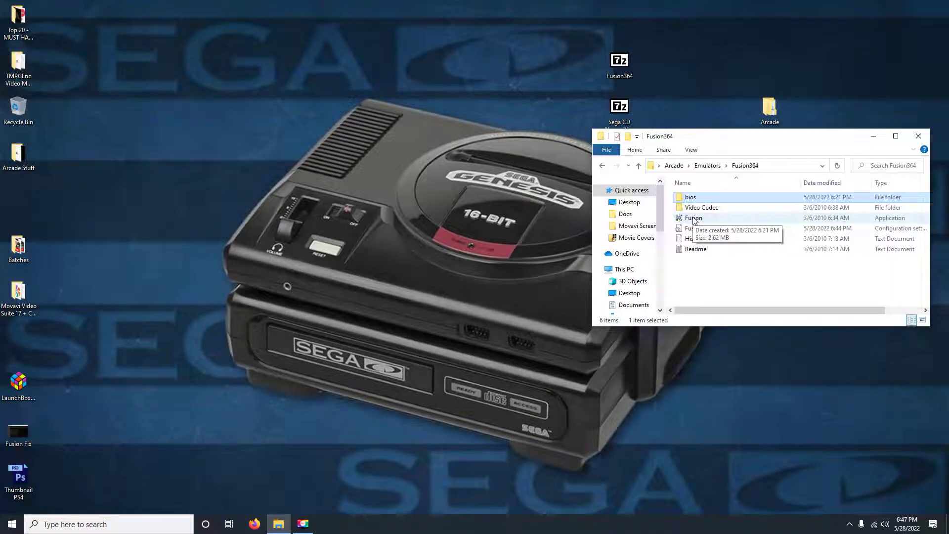
Step: Launch Fusion, turn off the FPS display, and open the Sega CD configuration settings
double_click(692, 218)
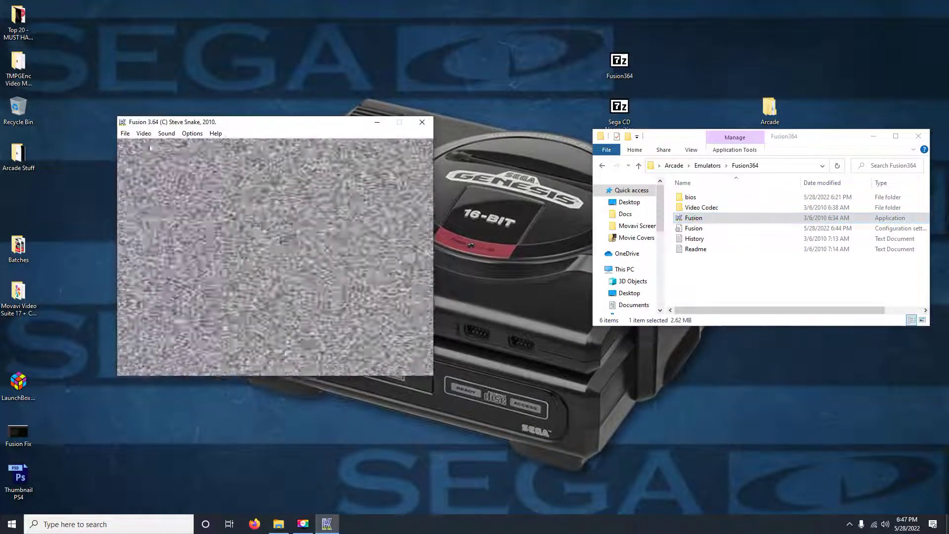
click(192, 134)
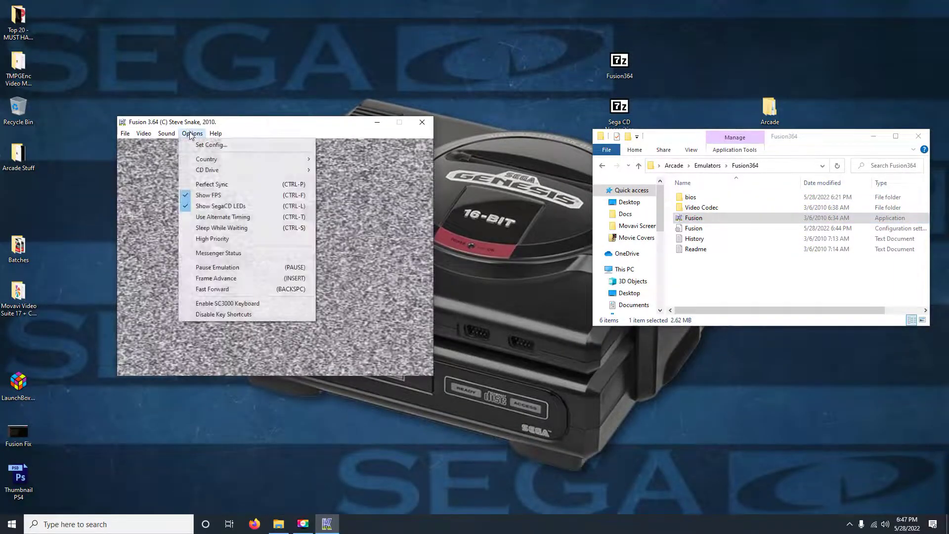
click(207, 197)
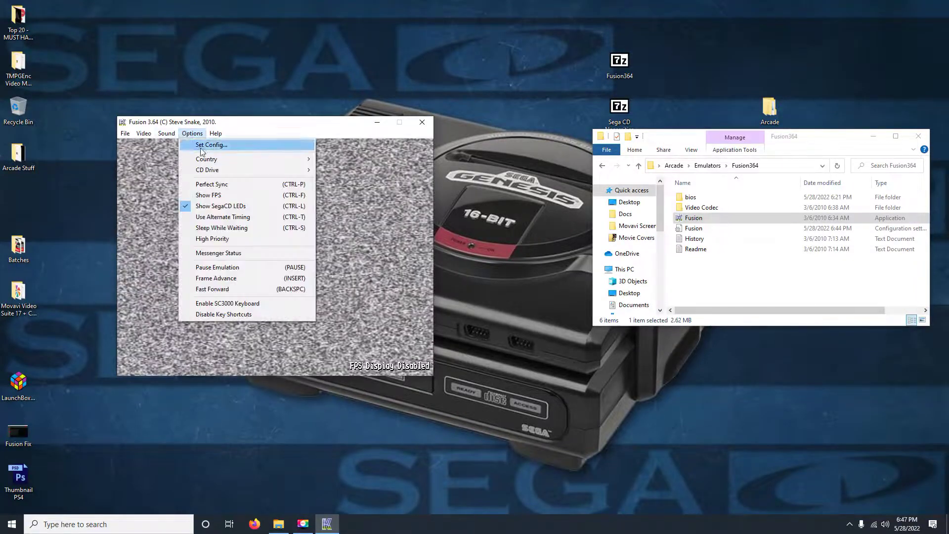
click(206, 146)
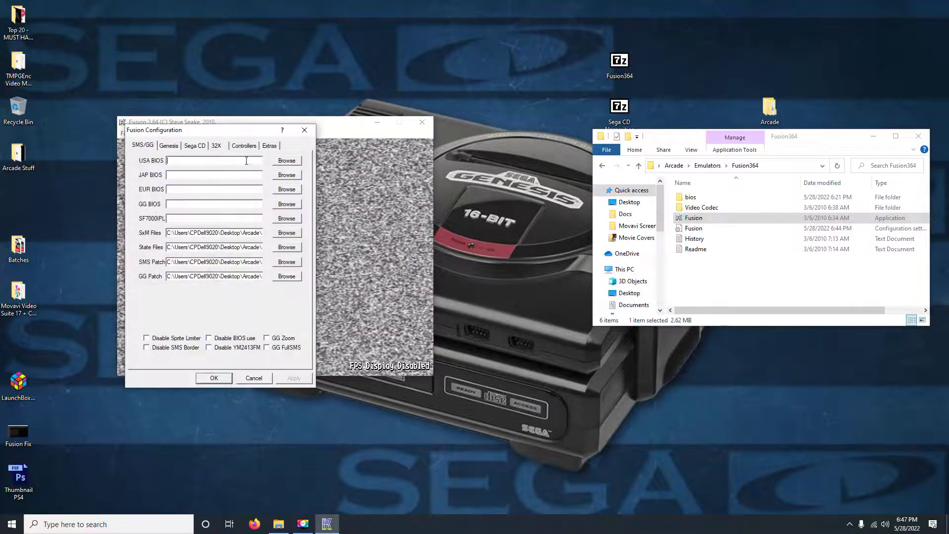
drag(221, 130, 463, 155)
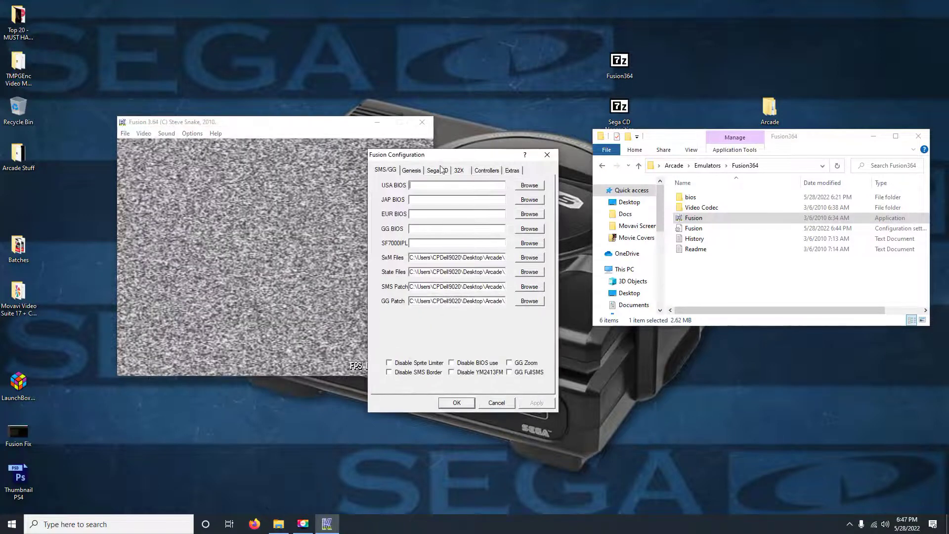
click(438, 170)
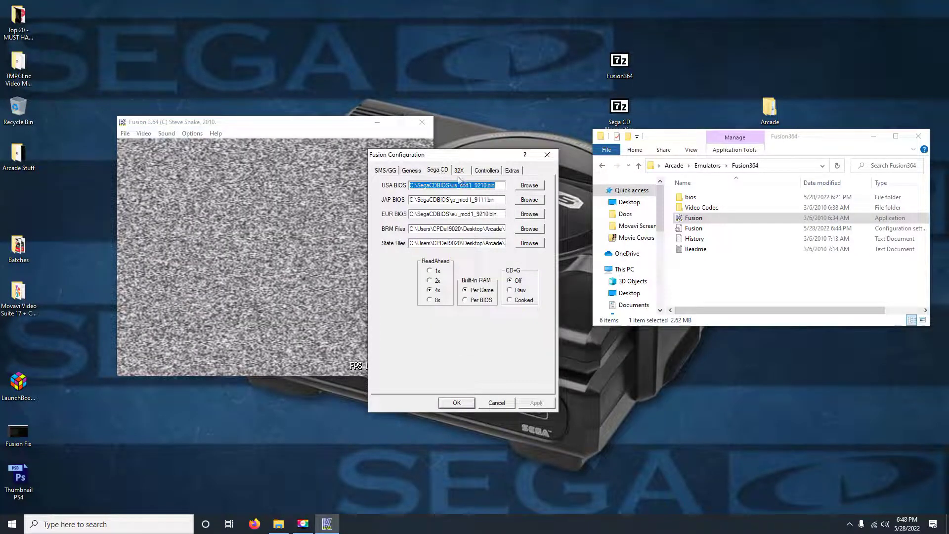
Step: Set the USA BIOS to us_scd1_9210.bin from Emulators\Fusion364\bios
click(528, 185)
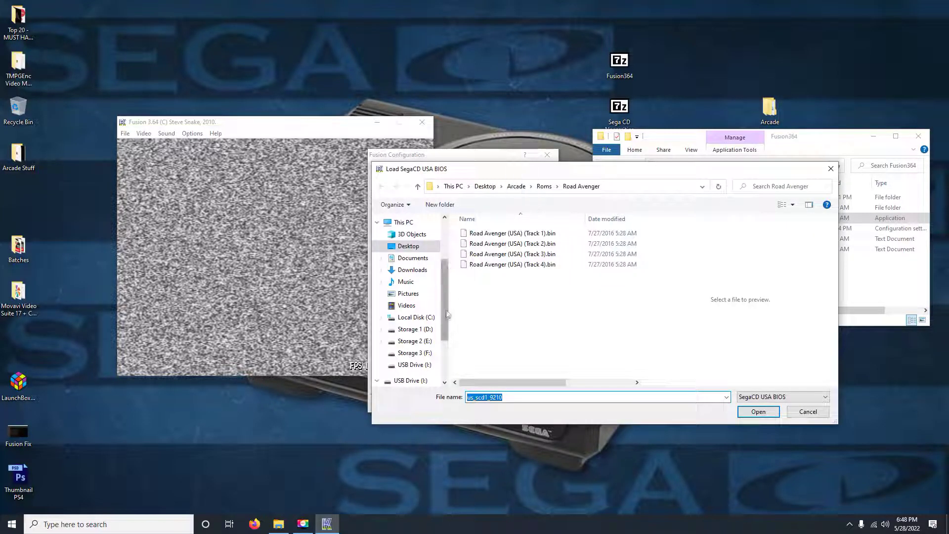
click(516, 186)
double_click(491, 244)
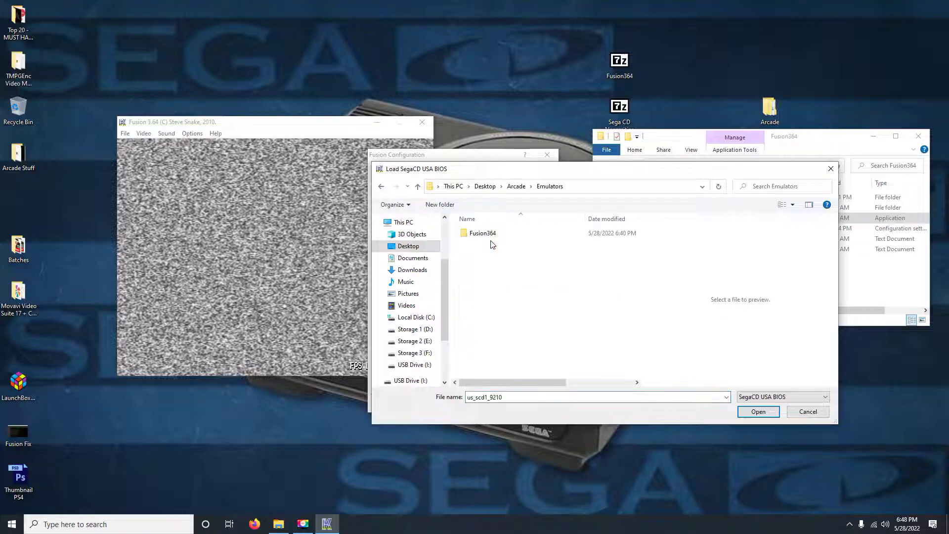
double_click(488, 236)
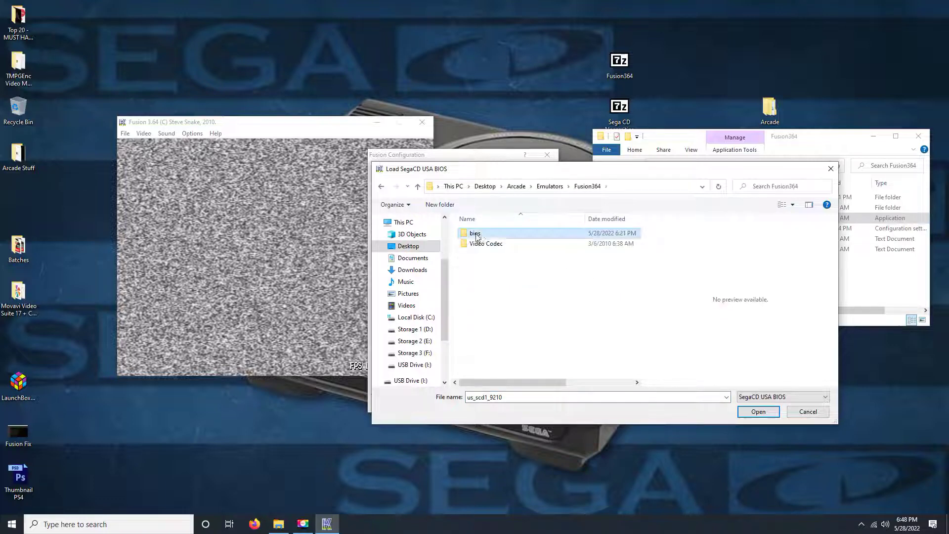
double_click(488, 235)
drag(492, 182, 489, 223)
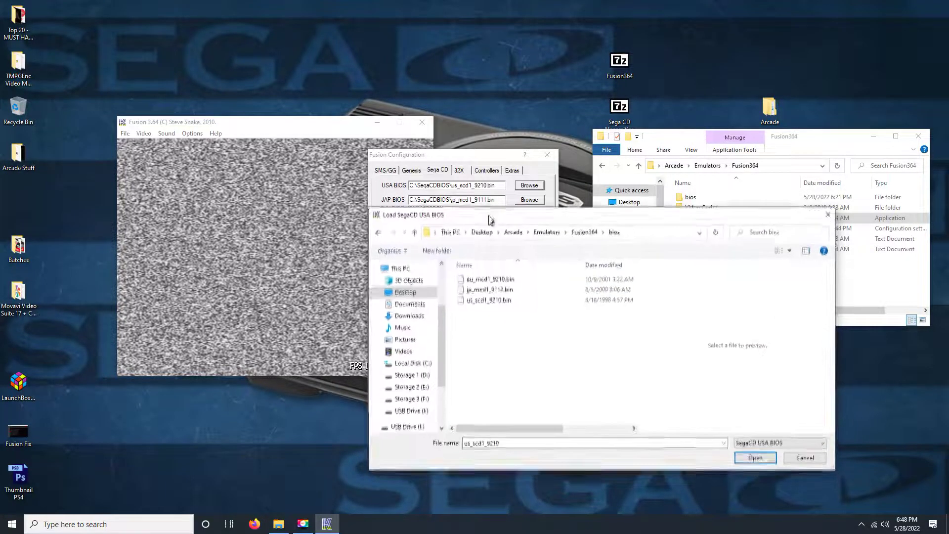
double_click(491, 295)
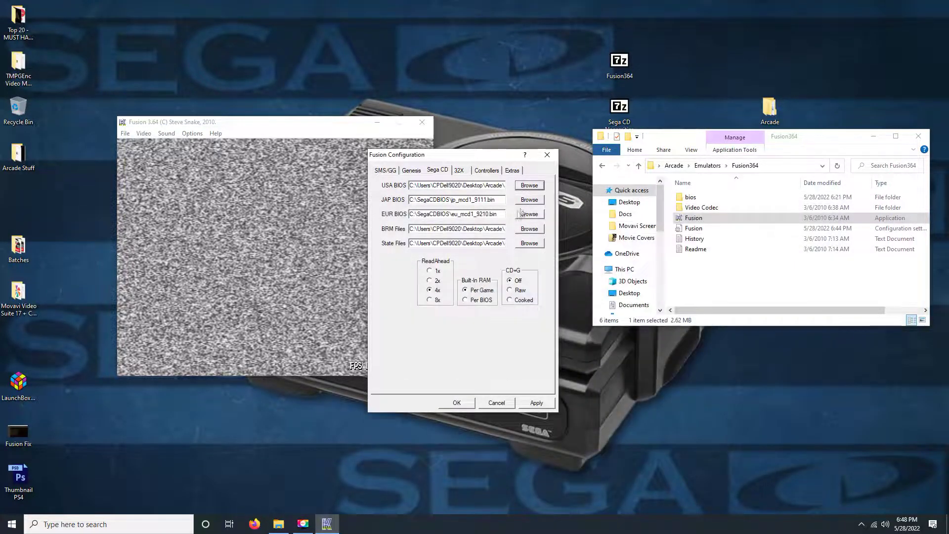
Step: Set the Japanese BIOS to jp_mcd1_9112.bin and European to eu_mcd1_9210.bin, then apply
click(529, 201)
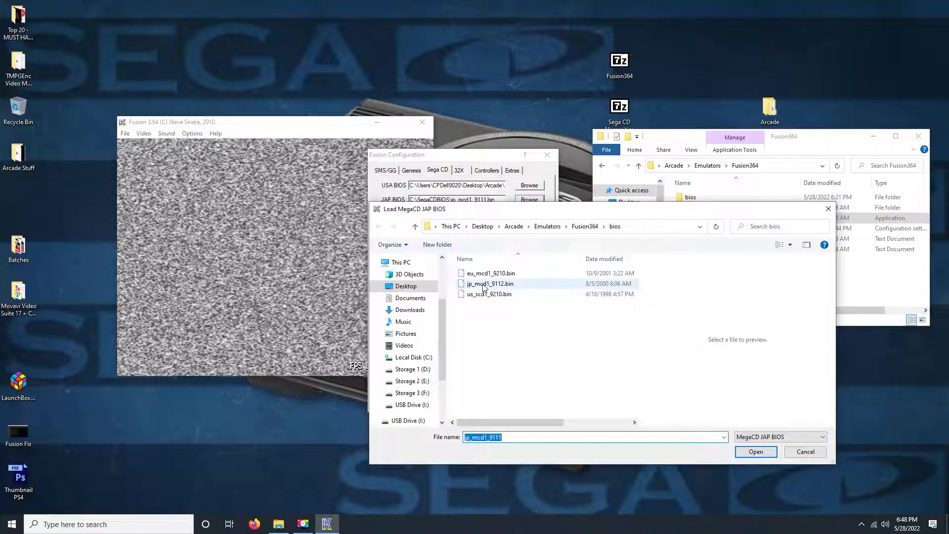
double_click(483, 285)
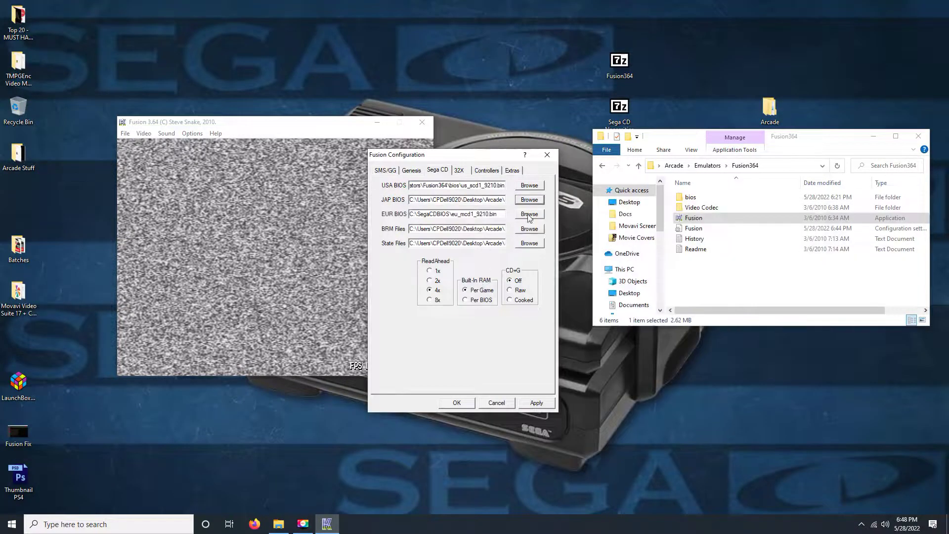
click(529, 216)
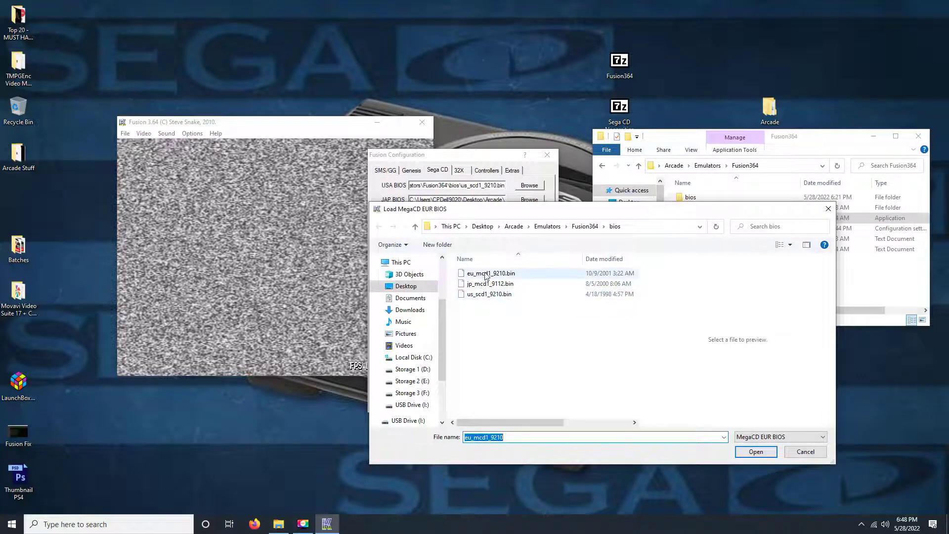
double_click(485, 274)
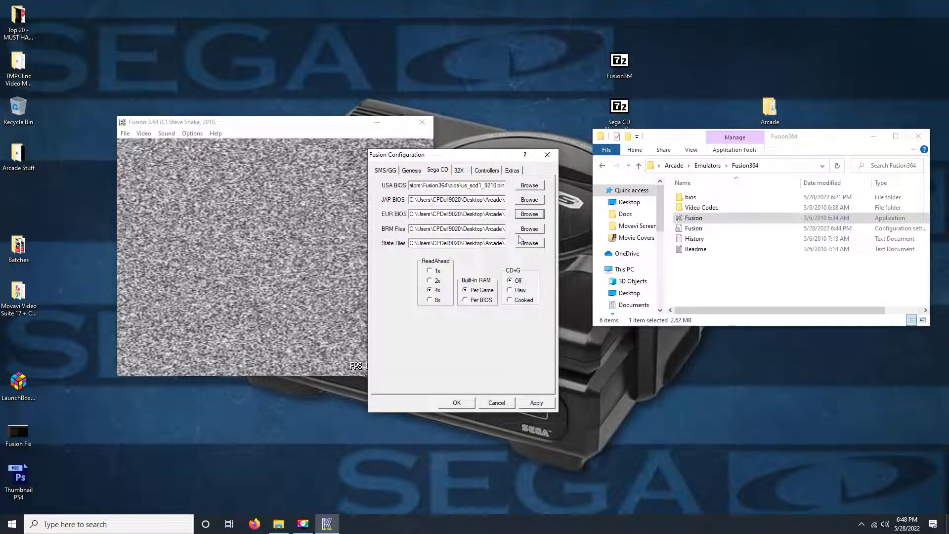
click(532, 404)
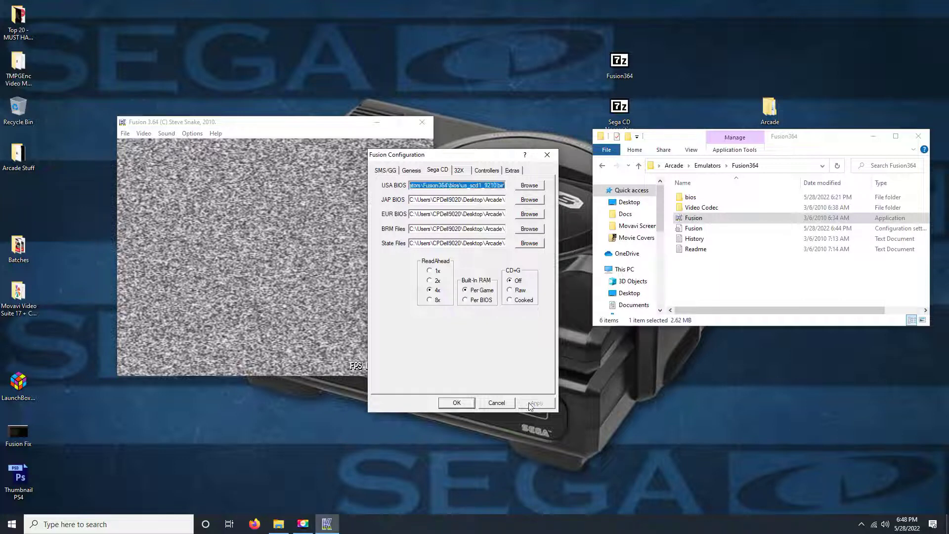
Step: Define Port 1 keys: arrow keys for directions, A, D, Enter for Start, E for Z
click(487, 170)
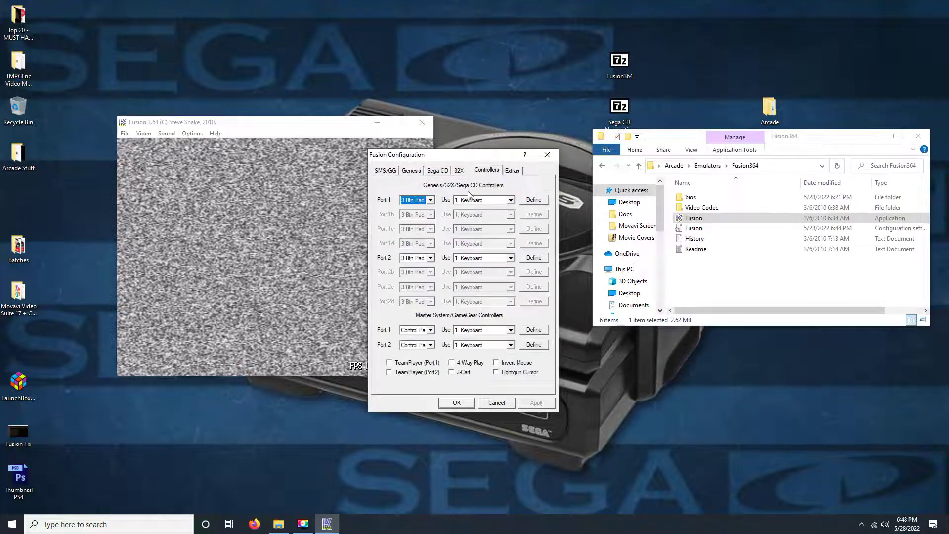
click(534, 201)
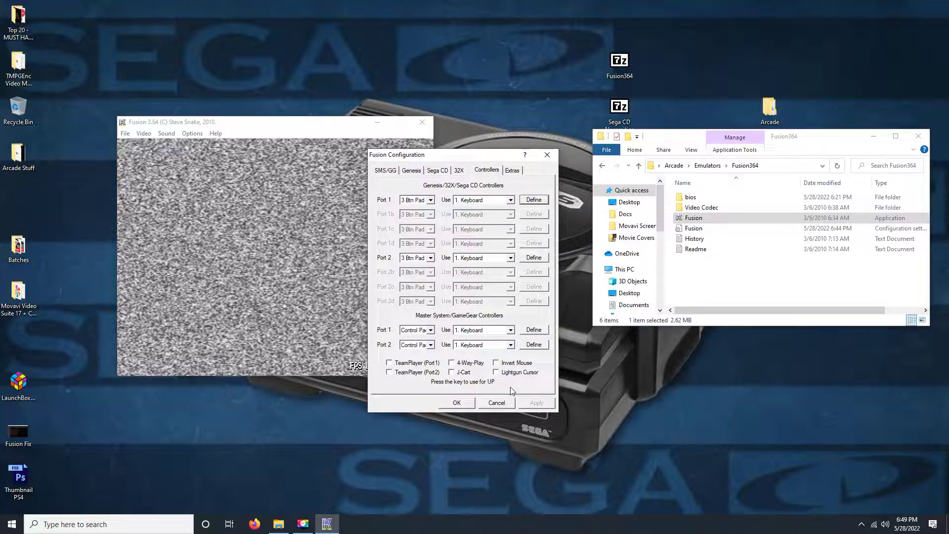
key(Up)
key(Down)
key(Left)
key(Right)
key(a)
key(d)
key(Return)
key(e)
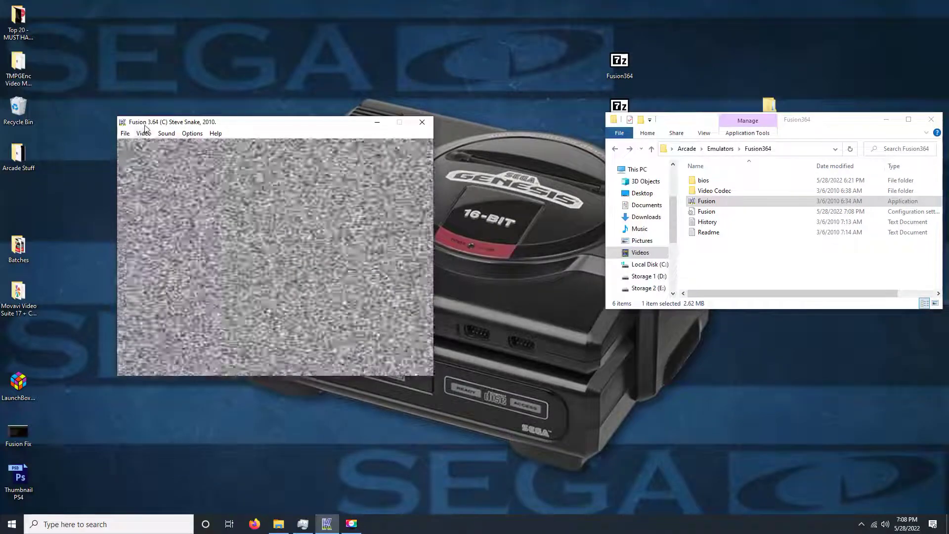
Step: Set Fusion's fullscreen resolution to 1920x1080, then close Fusion and the Explorer window
click(144, 134)
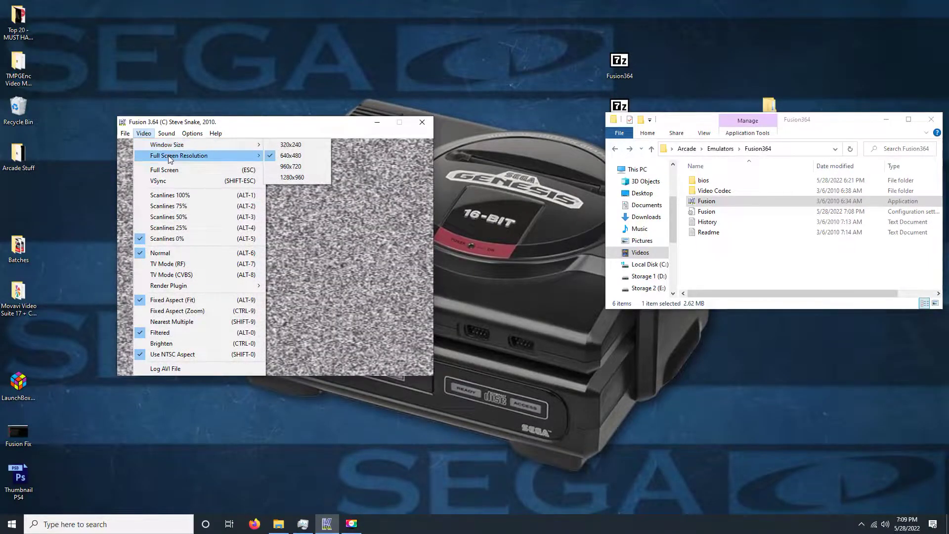
mouse_move(173, 157)
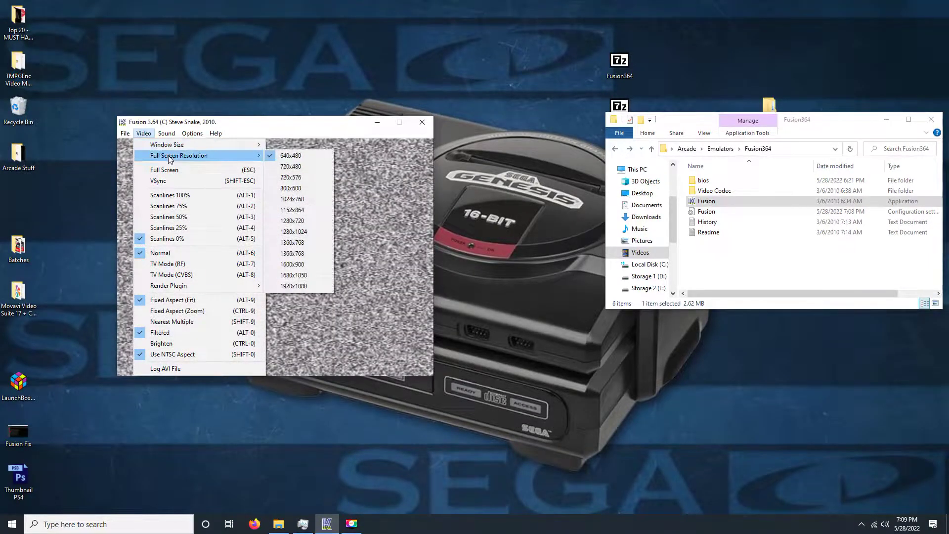
click(311, 286)
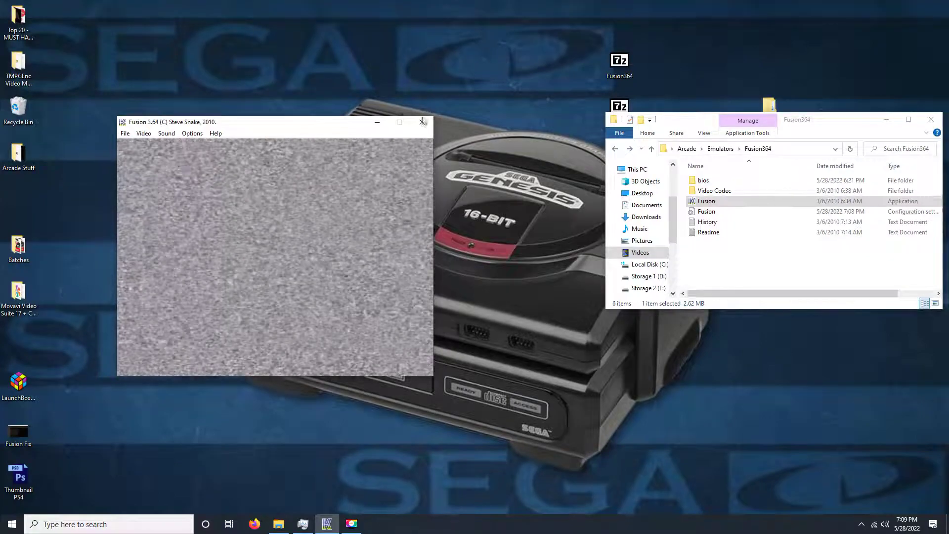
click(422, 122)
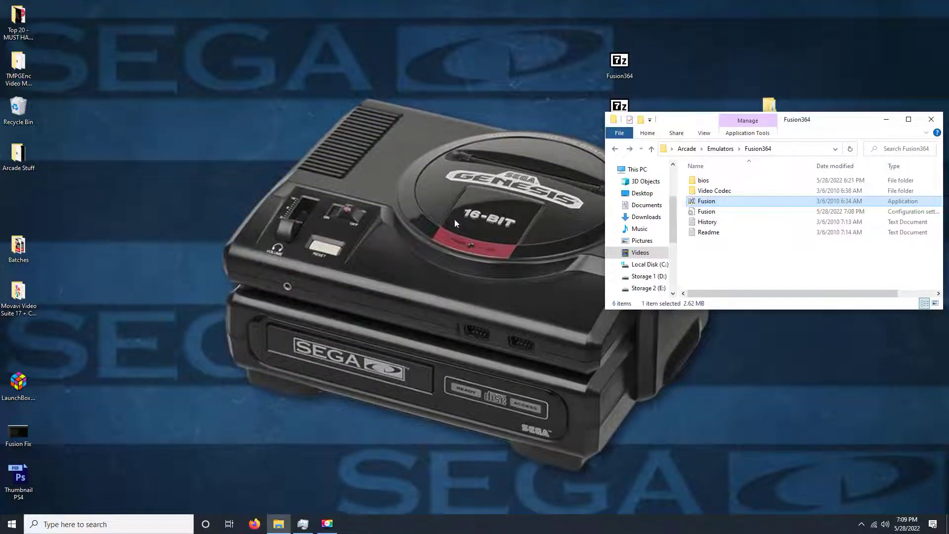
click(929, 119)
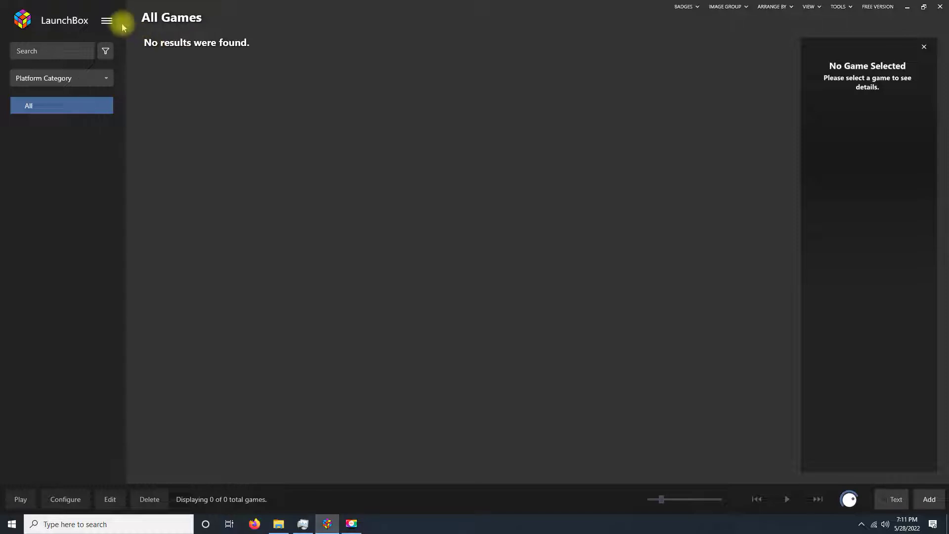
Step: Add a new emulator in LaunchBox's Manage Emulators named 'Fusion'
click(107, 21)
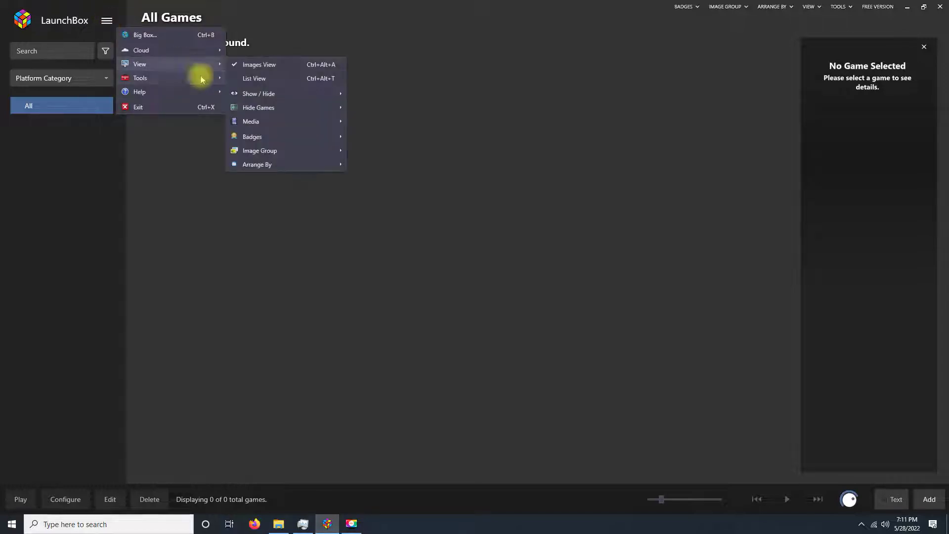
mouse_move(198, 78)
mouse_move(269, 97)
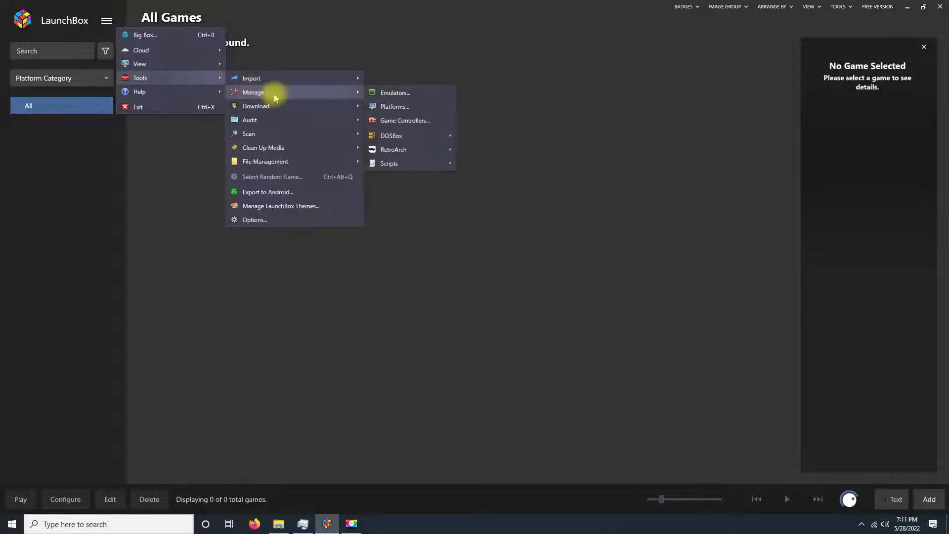
click(386, 94)
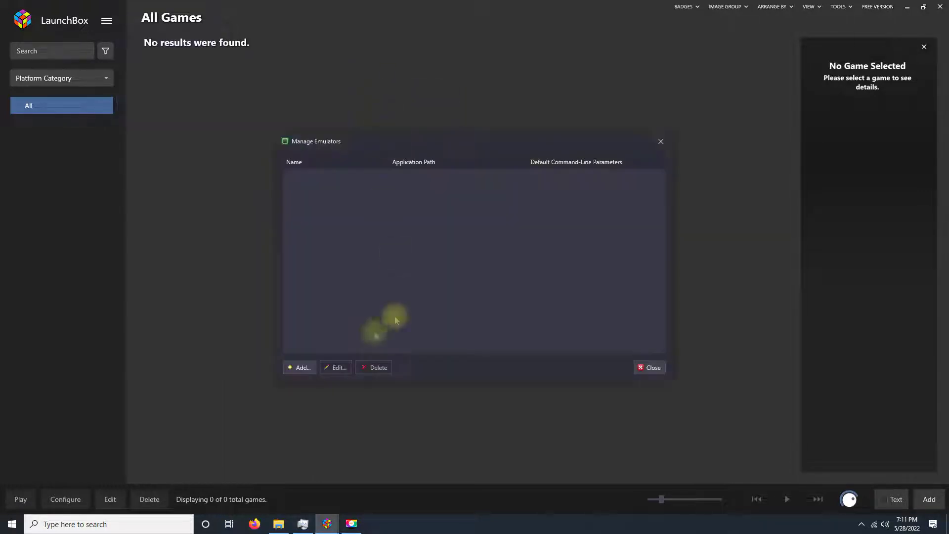
click(301, 364)
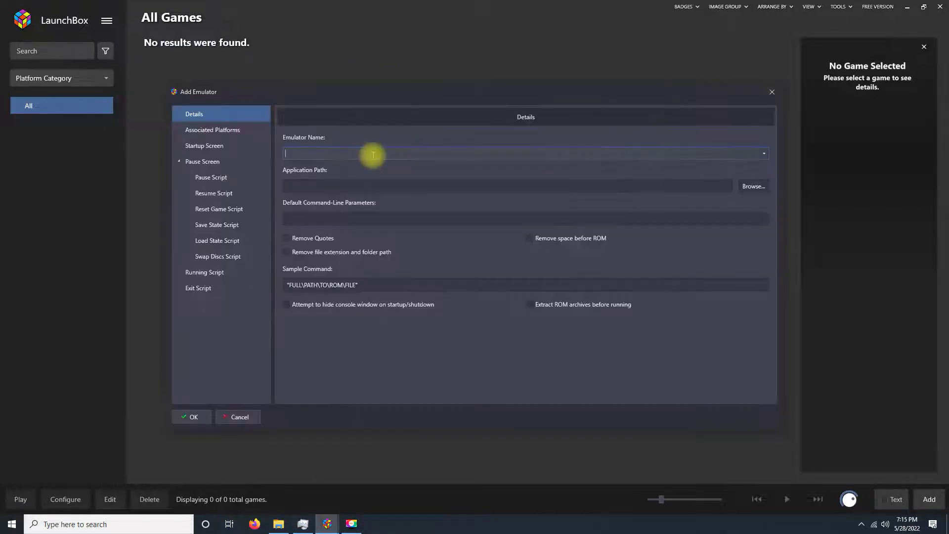
text(Fusion)
Step: Browse for its application in Desktop\Arcade\Emulators\Fusion364
click(753, 186)
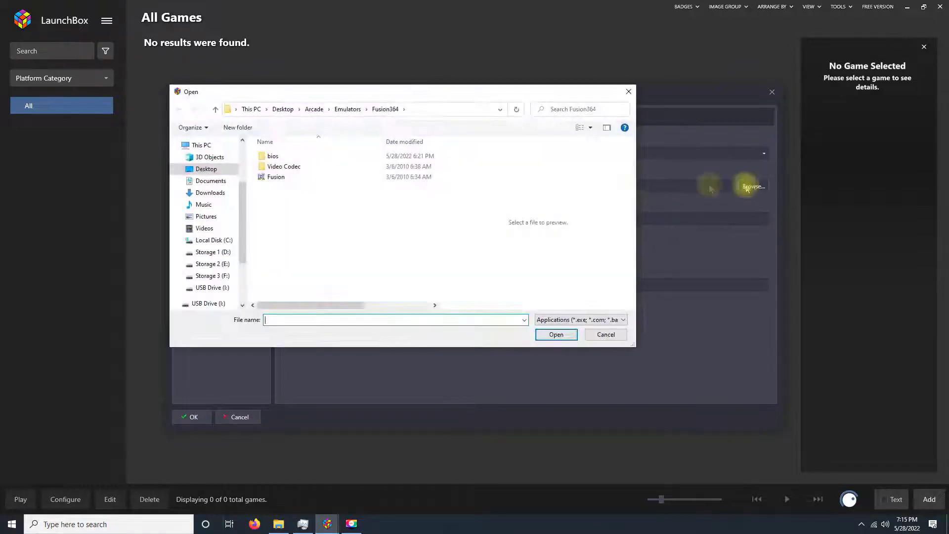
click(283, 109)
double_click(287, 159)
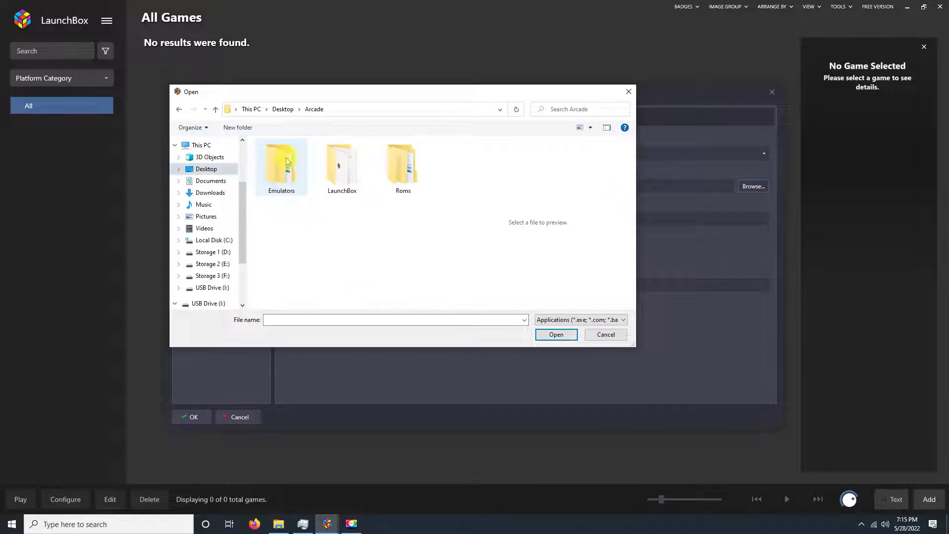
double_click(285, 164)
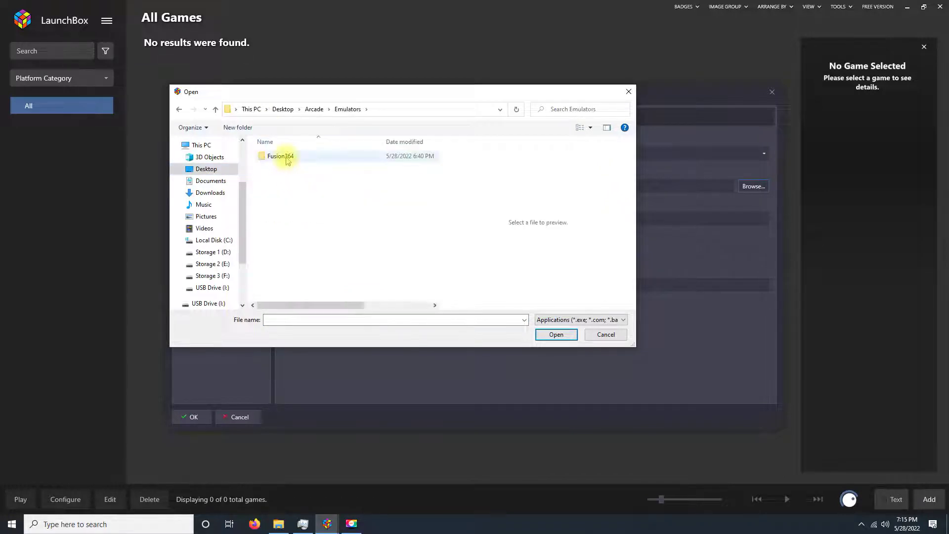
double_click(286, 158)
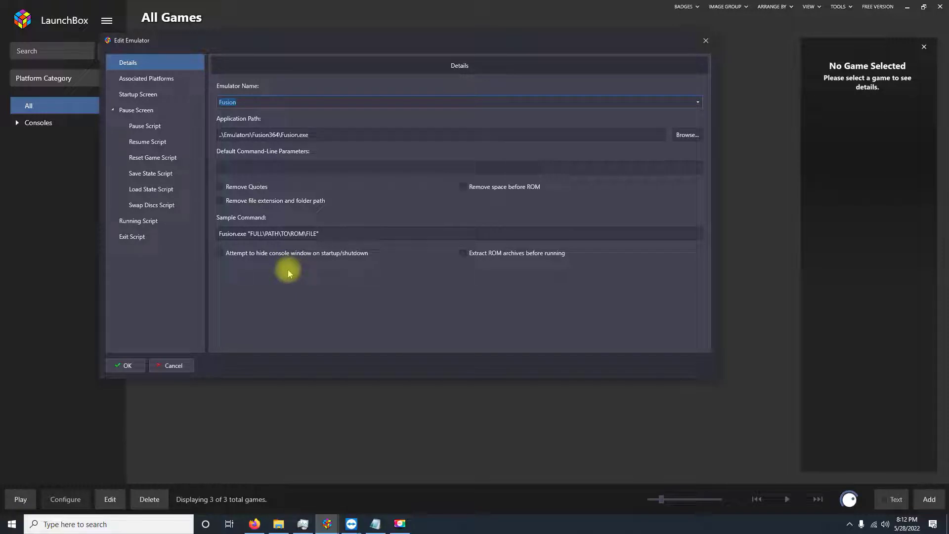
Step: Associate Fusion with Sega CD as default emulator, save it, and close Manage Emulators
click(150, 224)
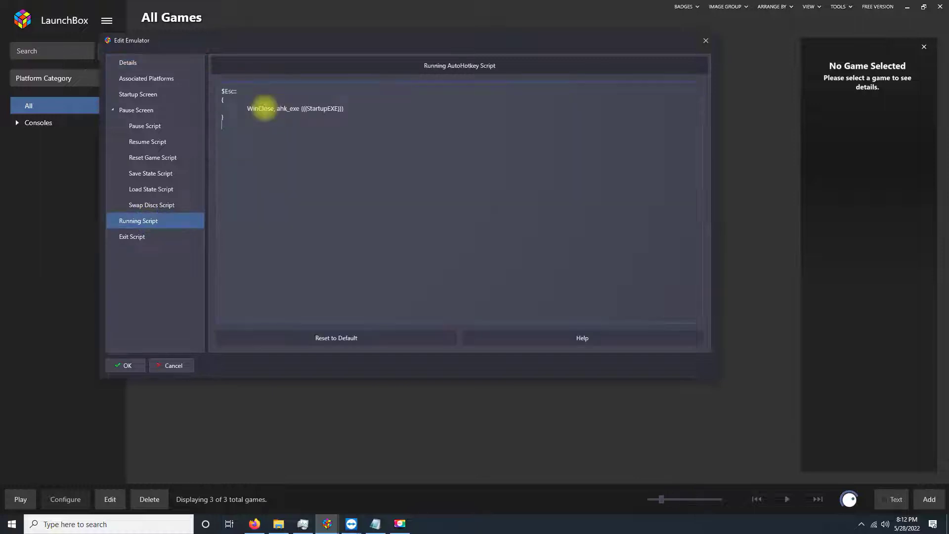
click(132, 366)
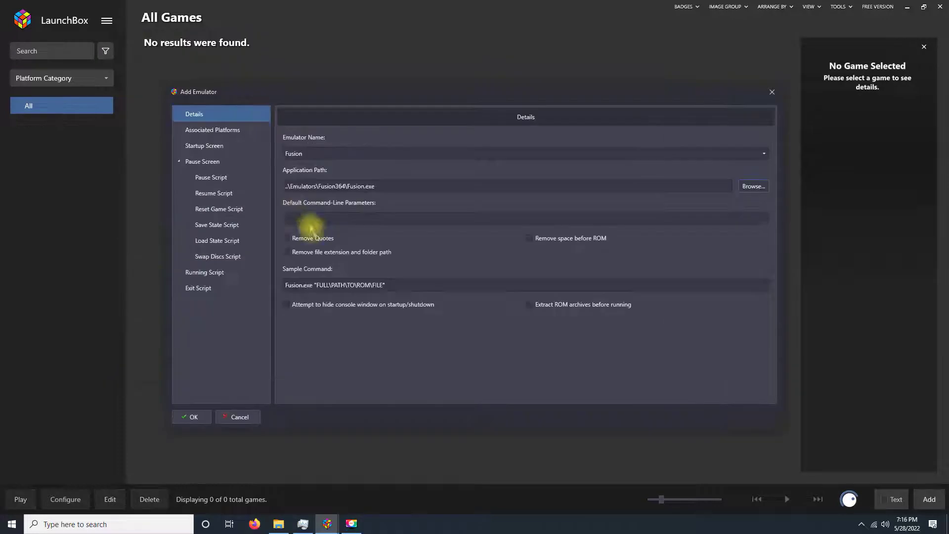
click(231, 131)
click(313, 153)
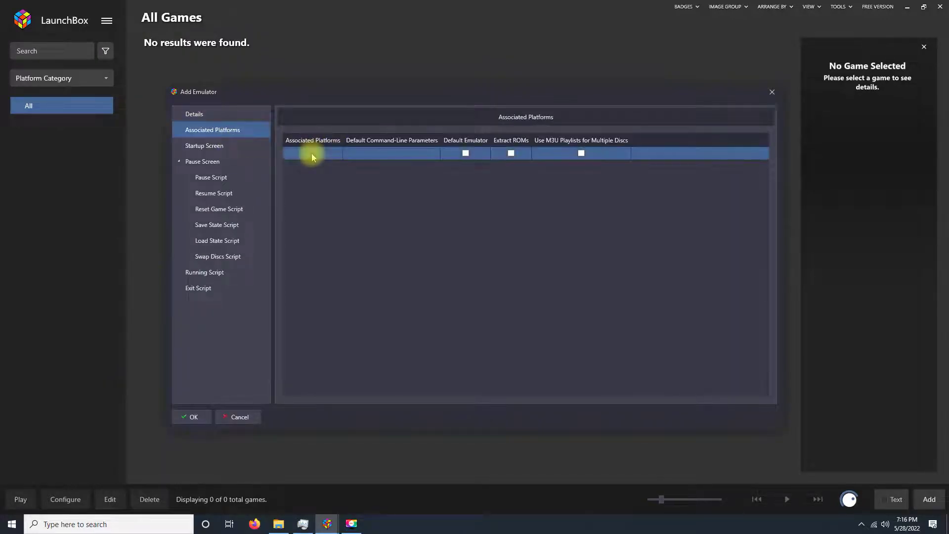
text(Sega CD)
click(466, 156)
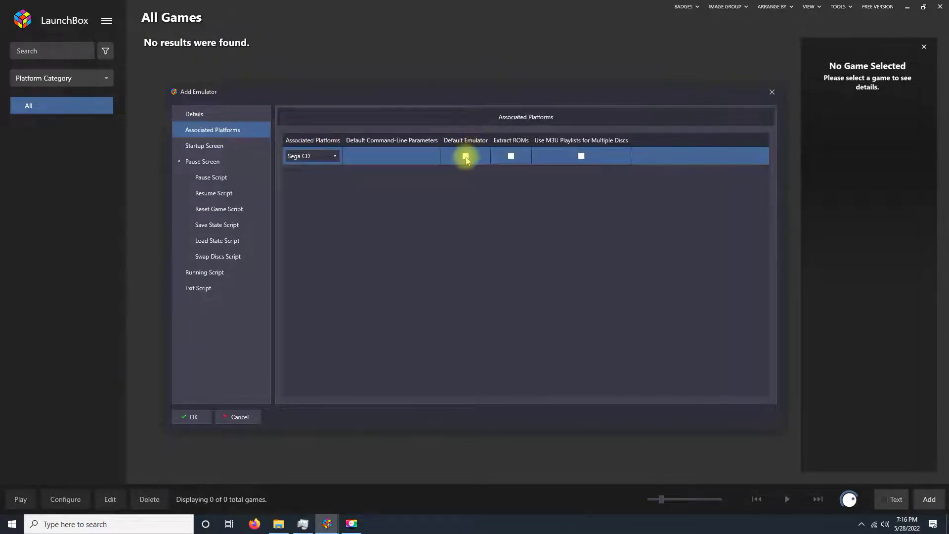
click(206, 417)
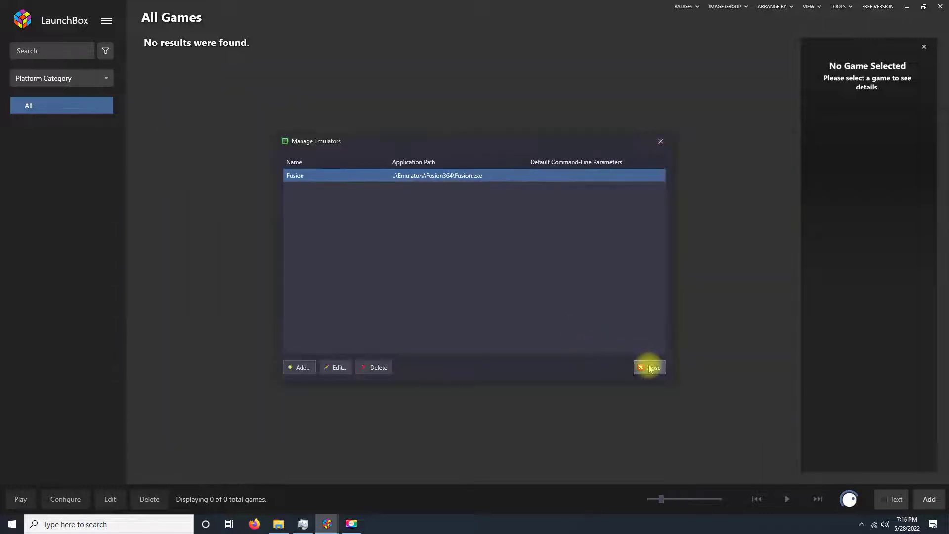
click(651, 368)
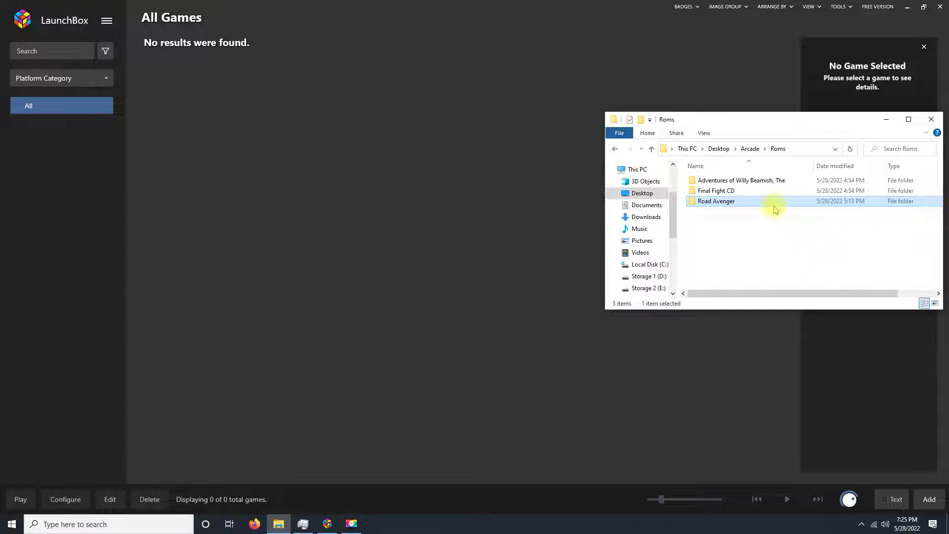
Step: Open the LaunchBox Tools menu to reach its Import options
click(845, 12)
Step: Start a ROM Files import and add the Road Avenger (USA).cue file
mouse_move(836, 22)
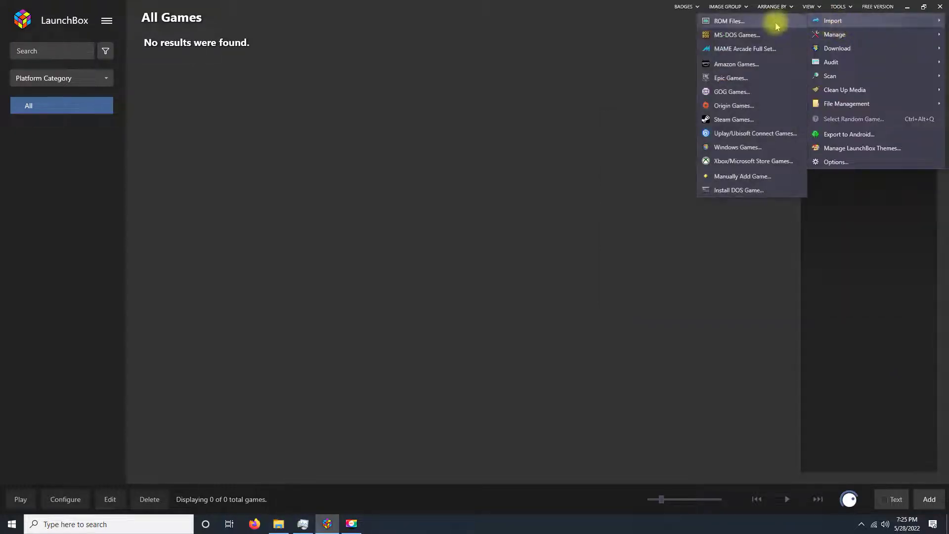
click(773, 22)
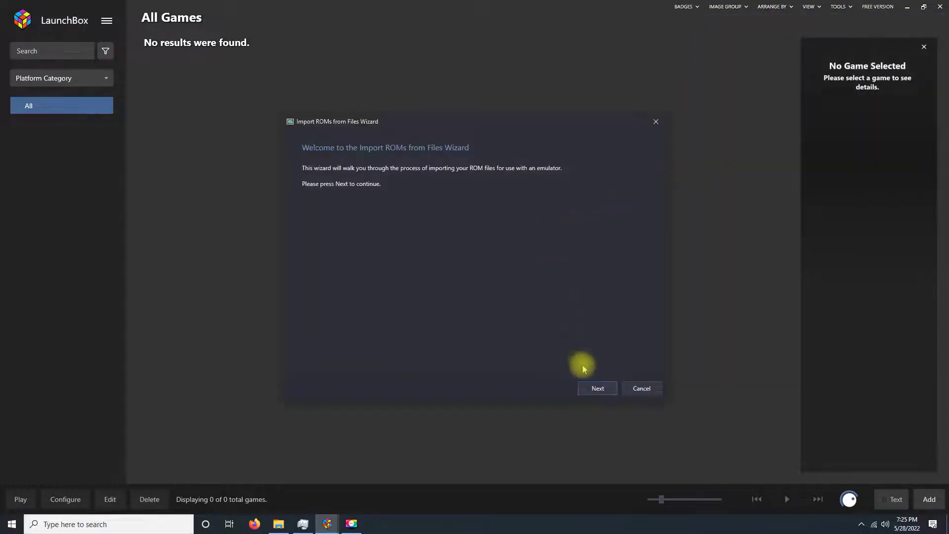
click(597, 388)
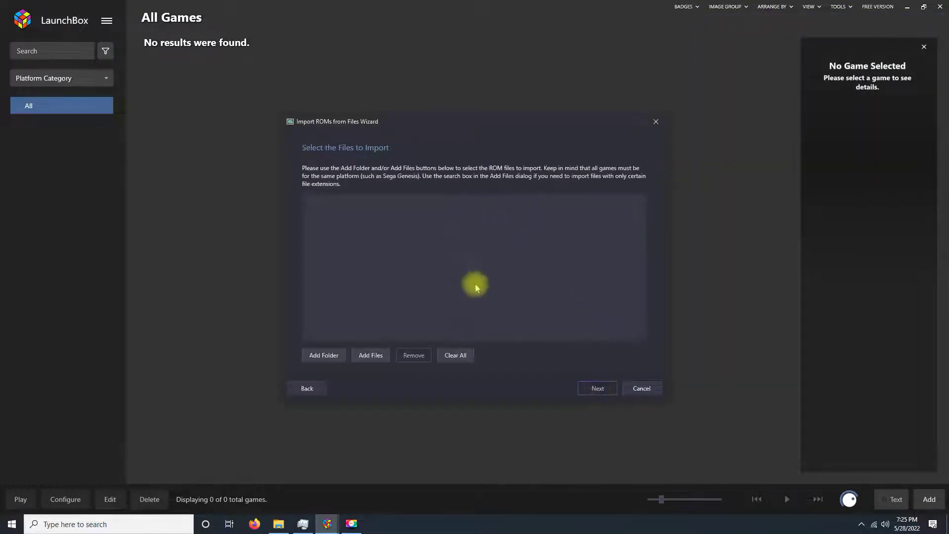
click(370, 355)
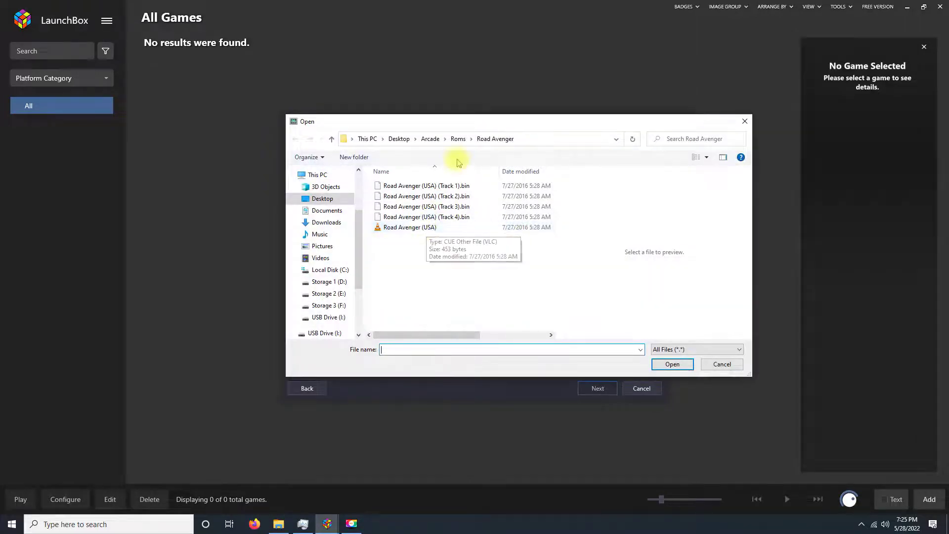
double_click(424, 228)
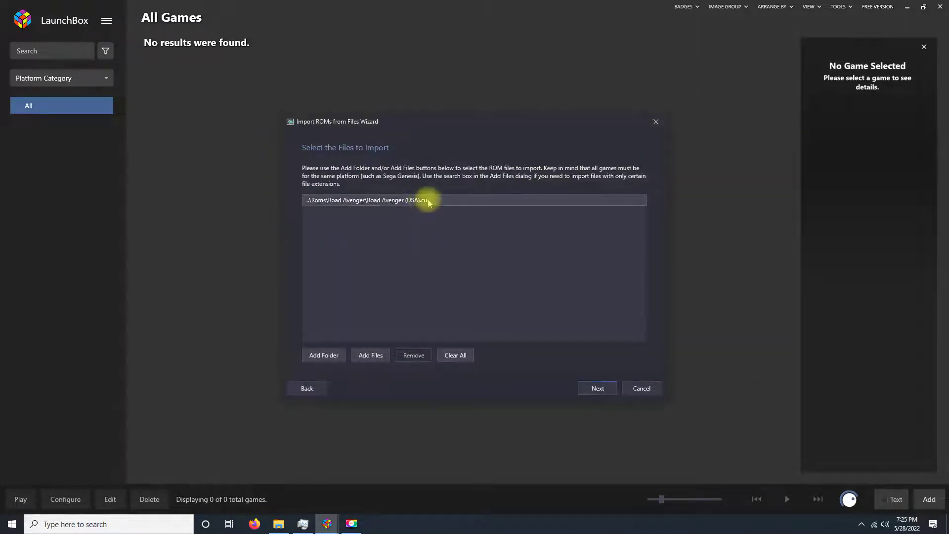
Step: Import it as Sega CD with the Fusion emulator, keeping files in their current location
click(600, 391)
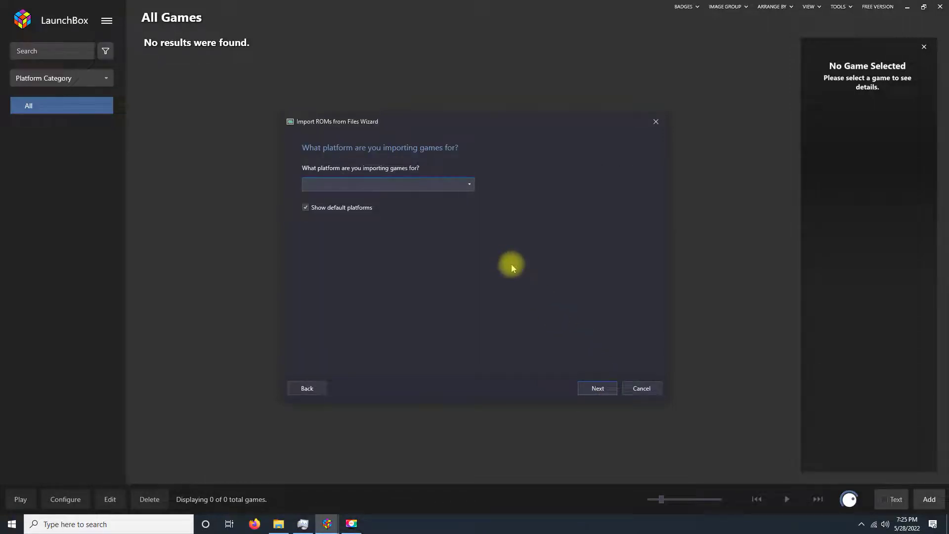
click(598, 390)
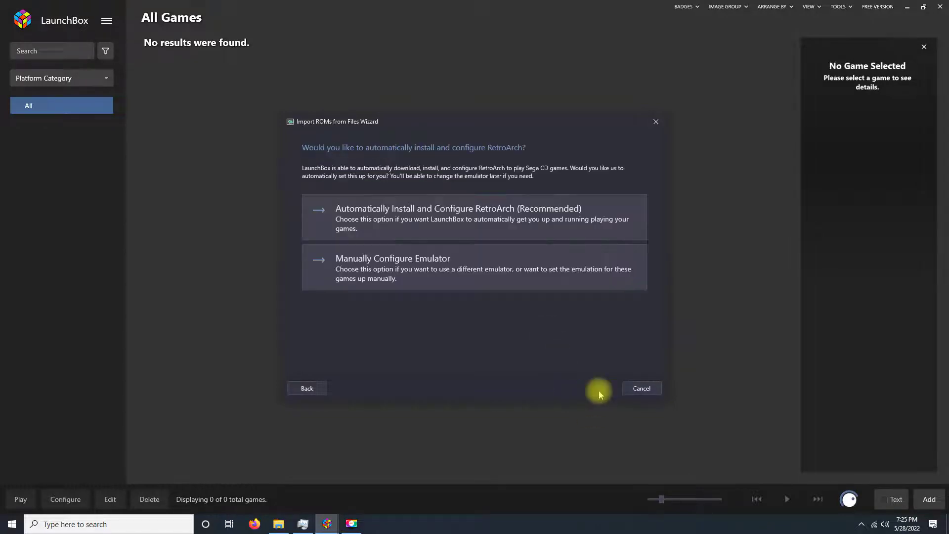
click(440, 276)
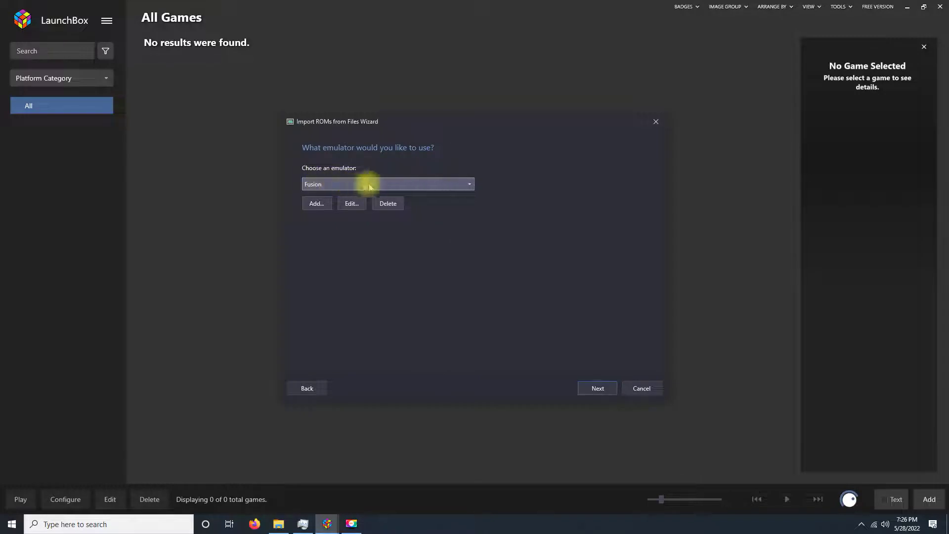
click(601, 389)
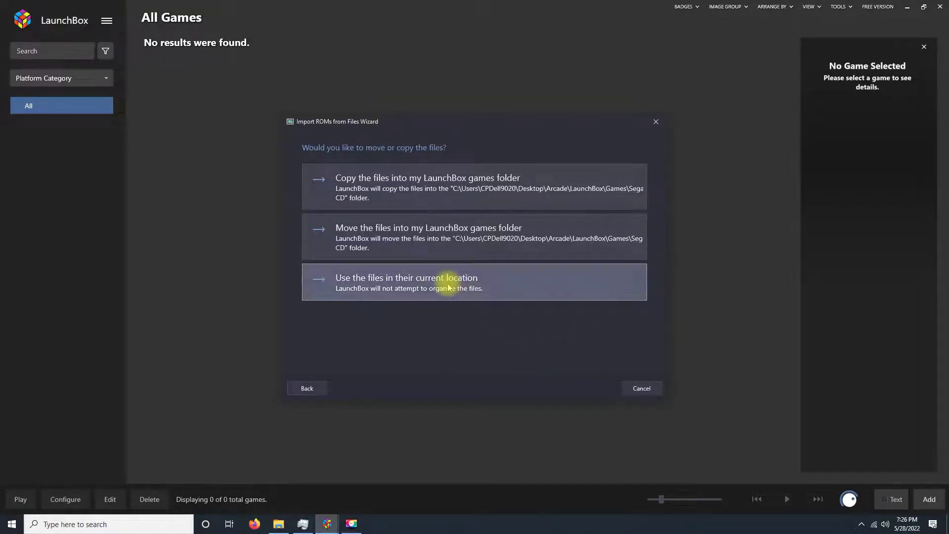
click(448, 286)
click(596, 389)
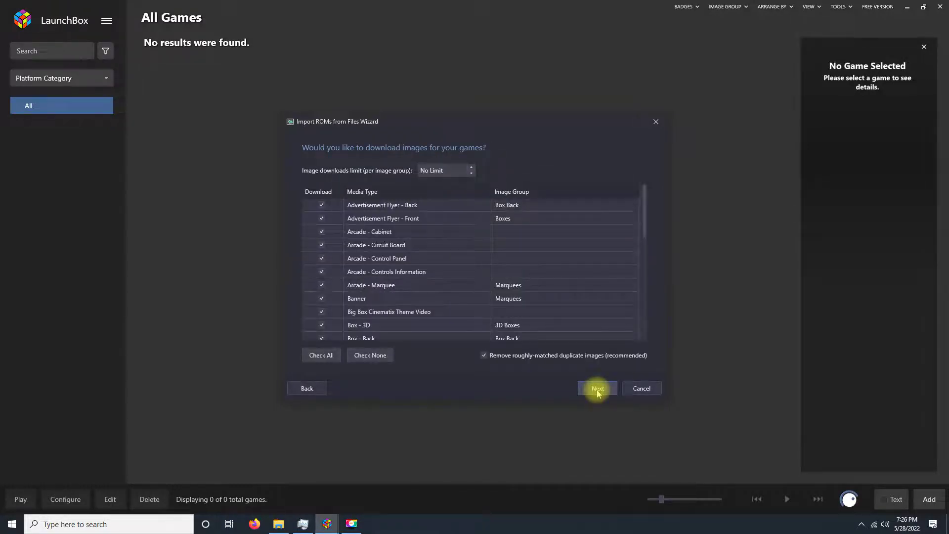
click(597, 391)
click(597, 391)
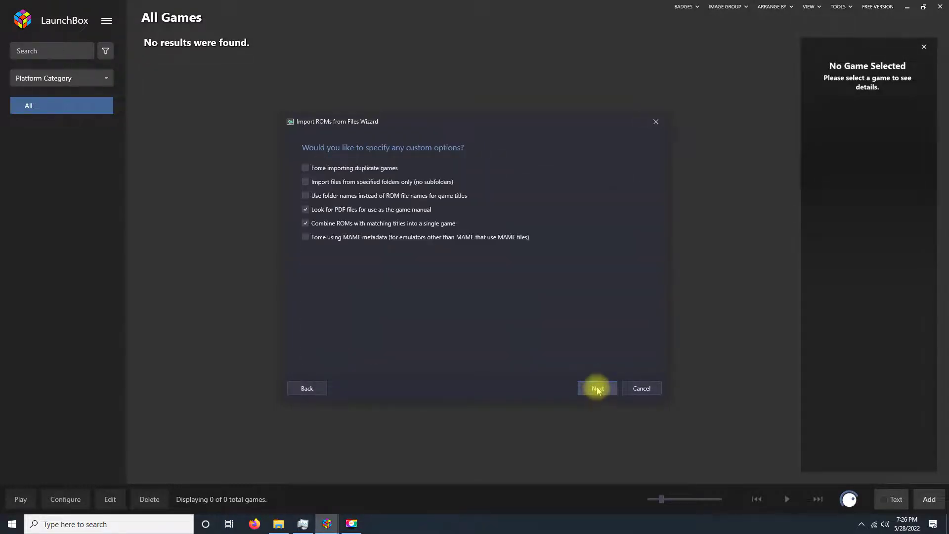
click(598, 390)
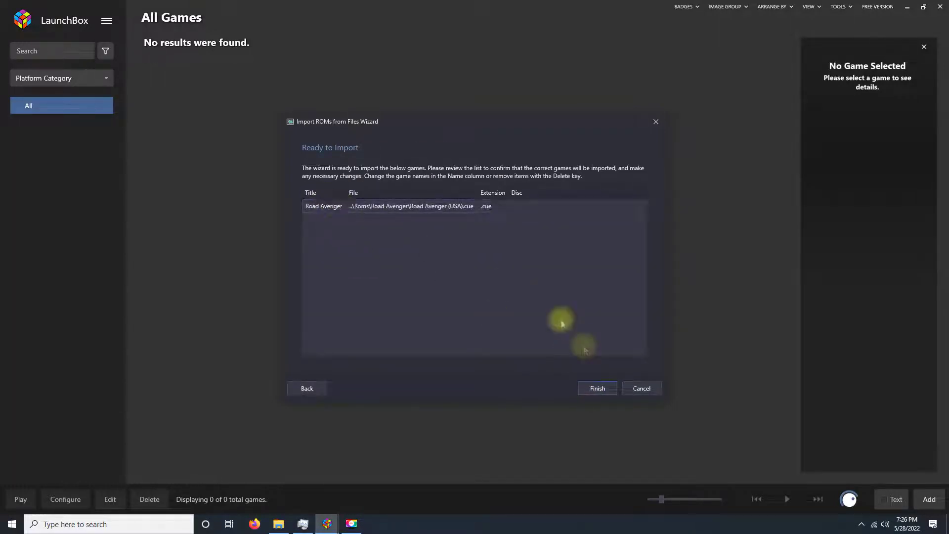
click(598, 389)
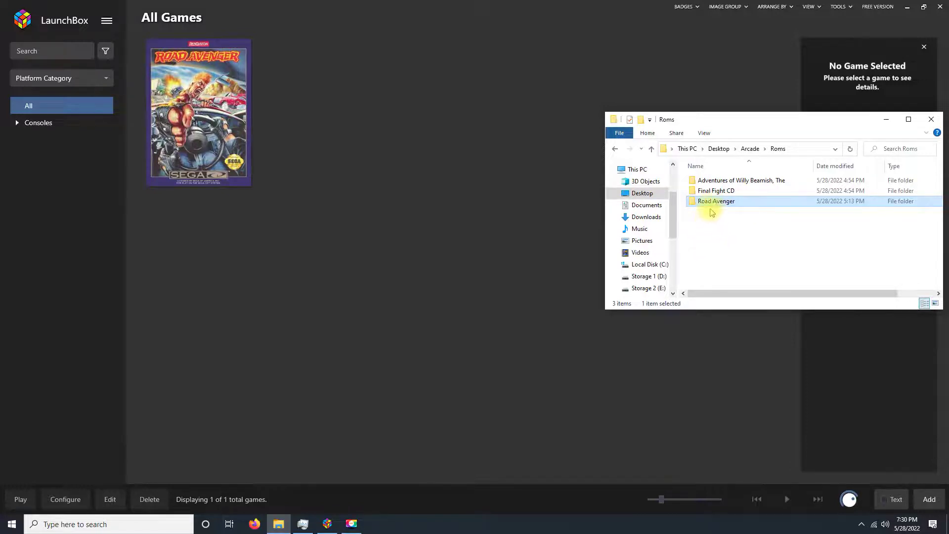
Step: Start a new ROM Files import and add the Final Fight CD disc file
click(718, 194)
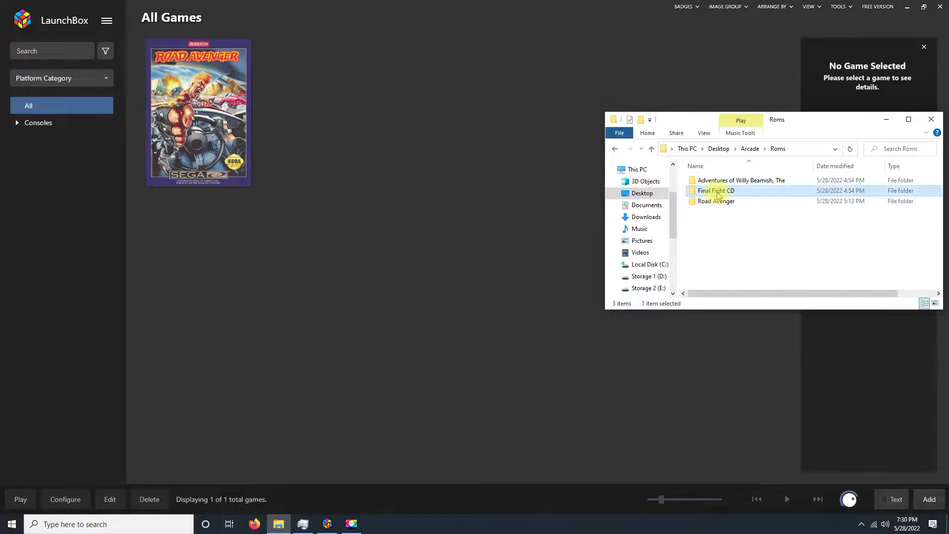
click(723, 181)
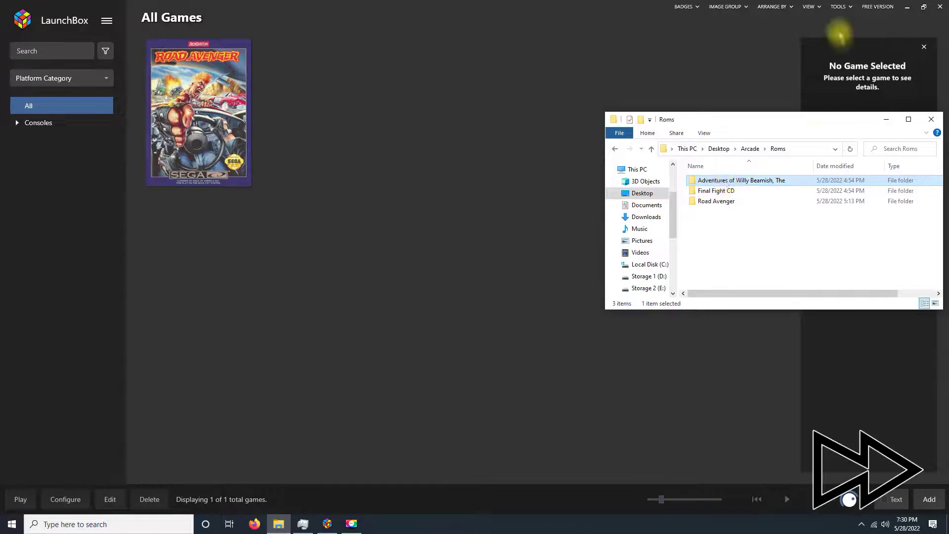
click(837, 7)
click(731, 20)
click(594, 387)
click(368, 356)
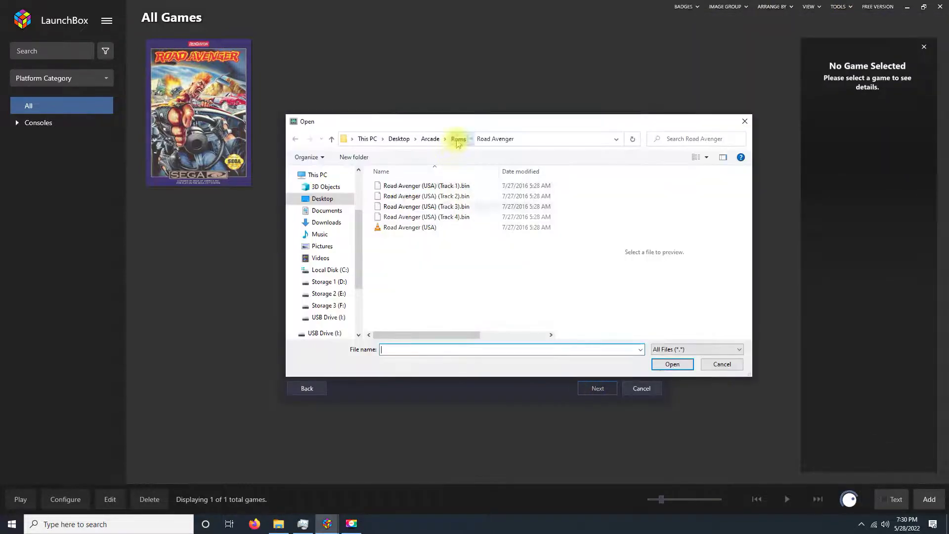
double_click(401, 206)
click(402, 316)
double_click(402, 316)
Step: Import Final Fight CD as Sega CD run by Fusion, keeping files where they are
click(597, 388)
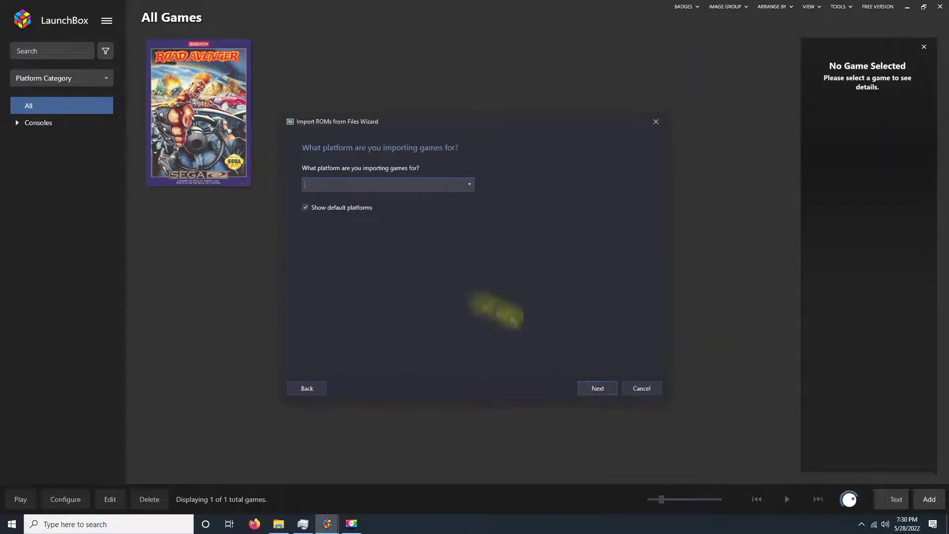
text(Sega CD)
click(595, 387)
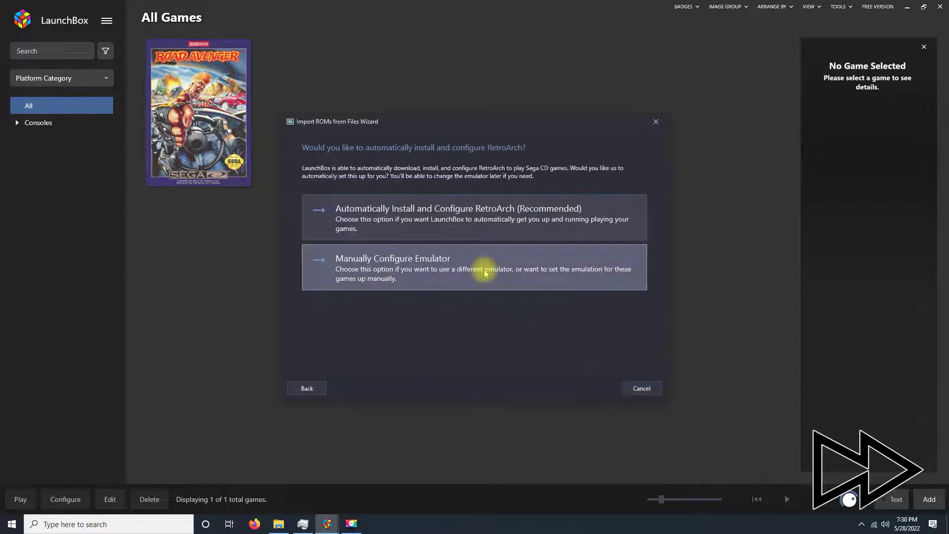
click(484, 273)
click(494, 294)
click(597, 388)
click(598, 388)
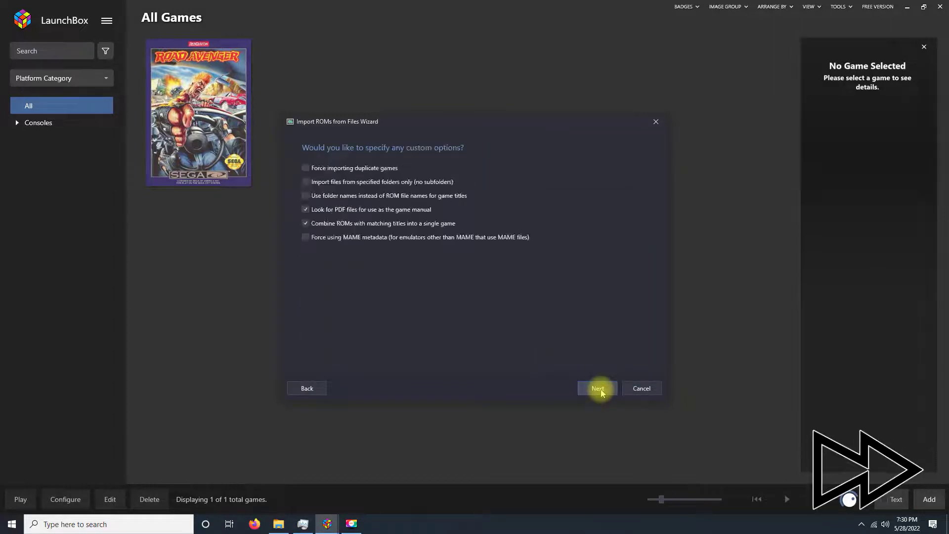
click(598, 388)
click(597, 388)
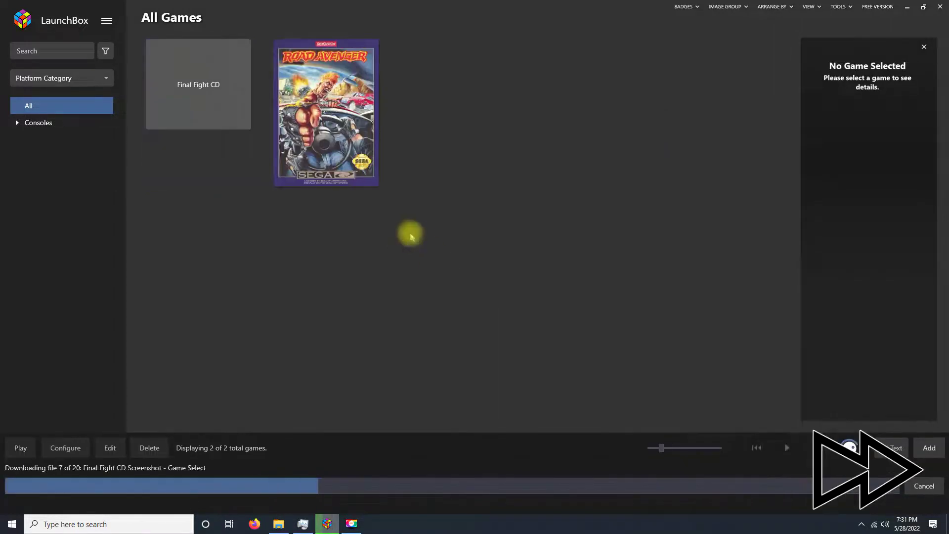
Step: Start another ROM Files import and add the Willy Beamish disc image
click(278, 524)
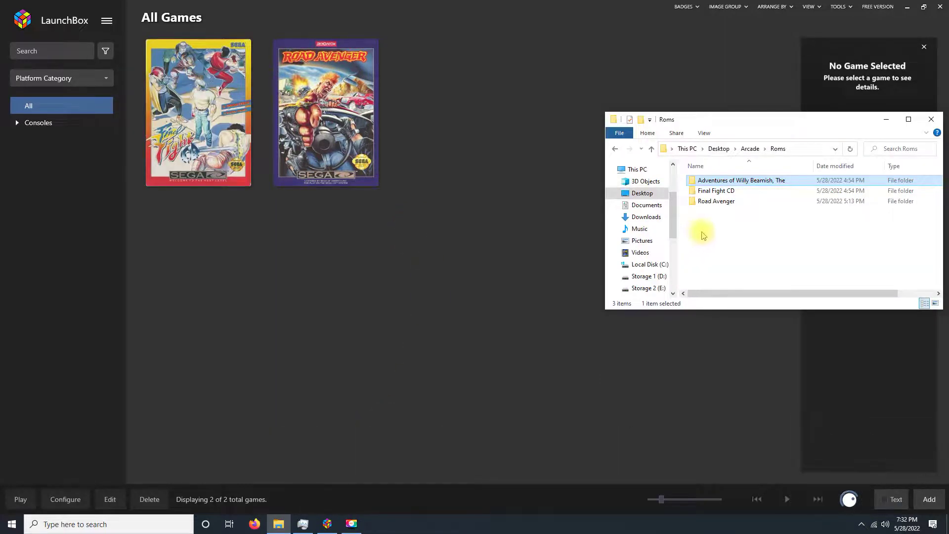
click(840, 7)
mouse_move(818, 19)
click(761, 19)
click(370, 354)
click(517, 140)
double_click(401, 269)
scroll(444, 257, down, 1)
double_click(392, 322)
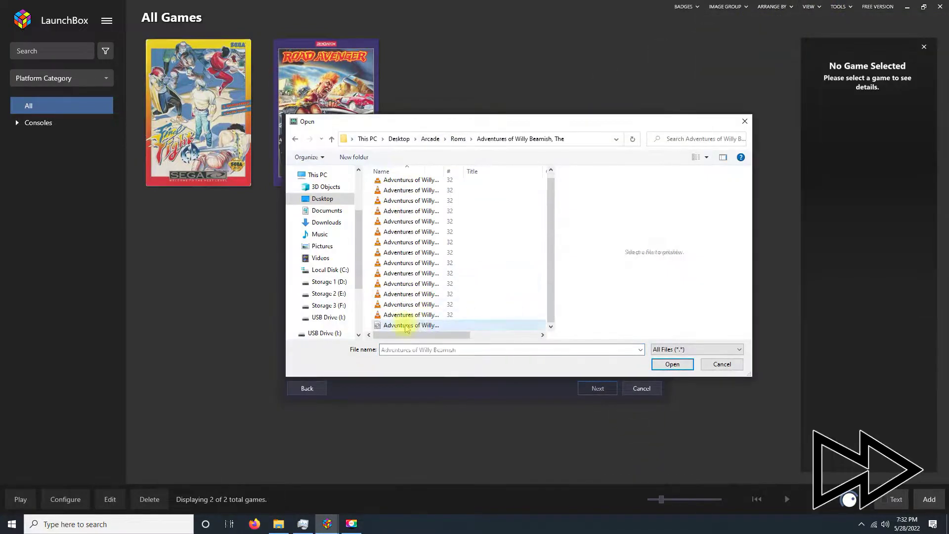
Step: Import Willy Beamish as Sega CD with Fusion, files in place, accepting metadata and image defaults
click(590, 384)
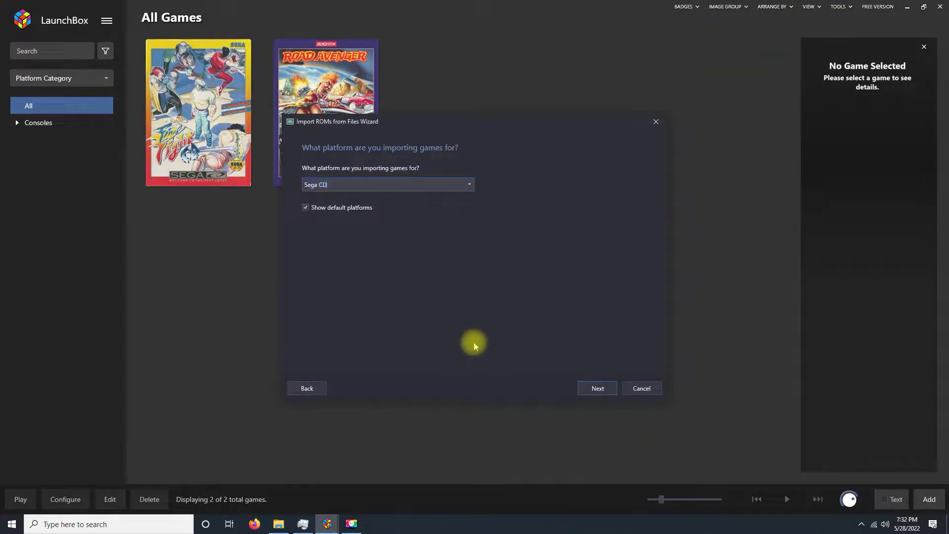
click(596, 388)
click(474, 267)
click(595, 388)
click(445, 292)
click(596, 387)
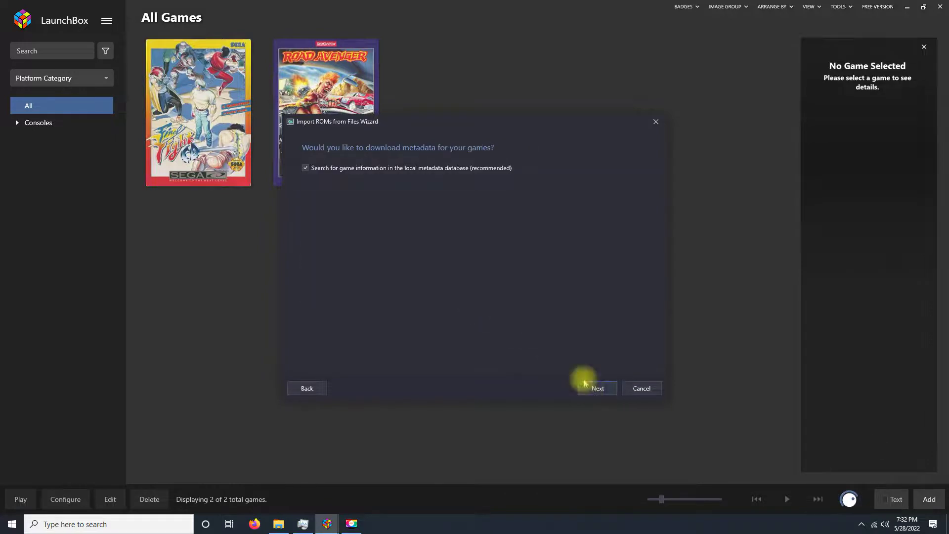
click(596, 388)
click(596, 388)
click(595, 387)
click(596, 387)
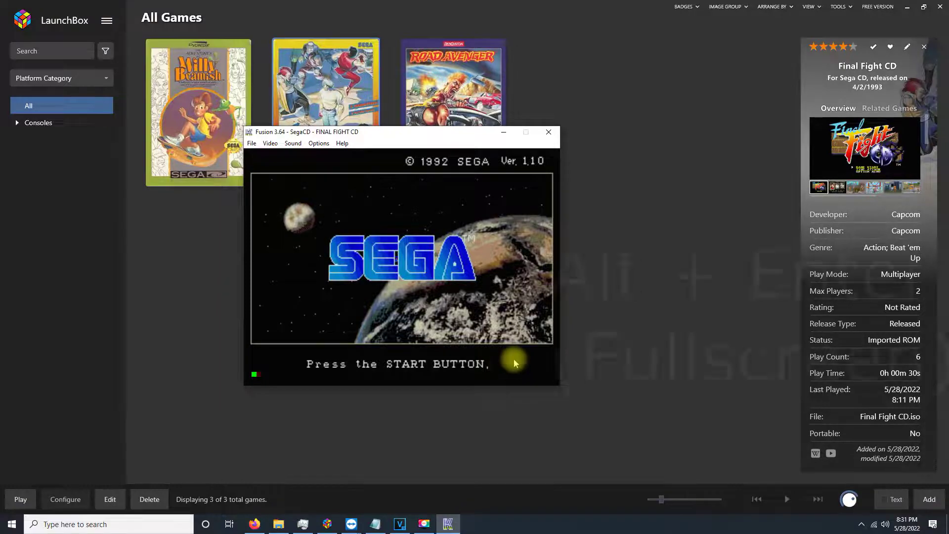
Step: Switch Fusion to fullscreen with Alt+Enter, start the game, and steer right then left at the prompts
key(alt+Return)
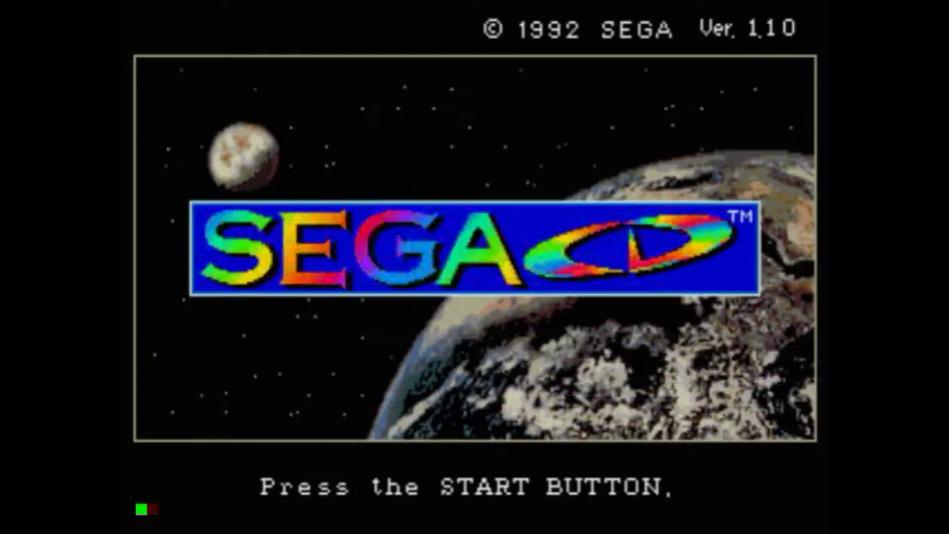
key(Return)
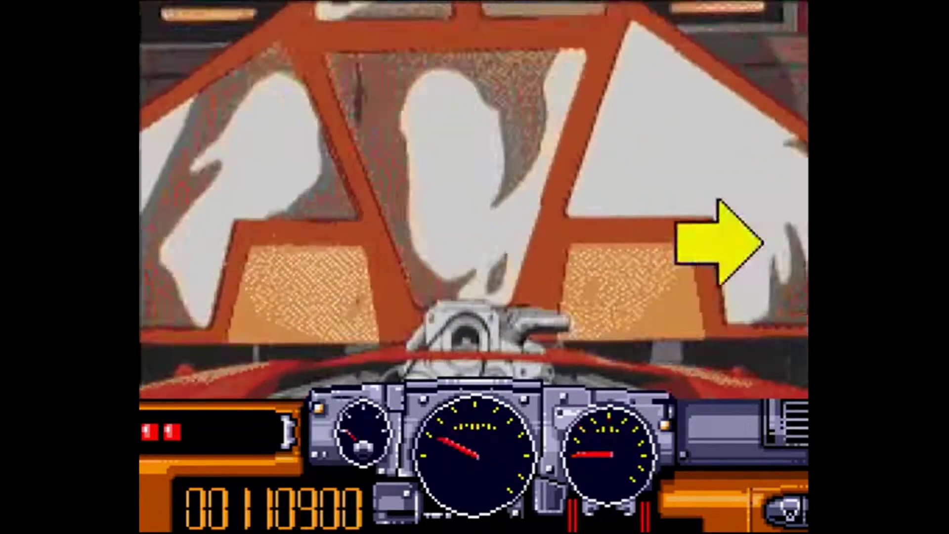
key(Right)
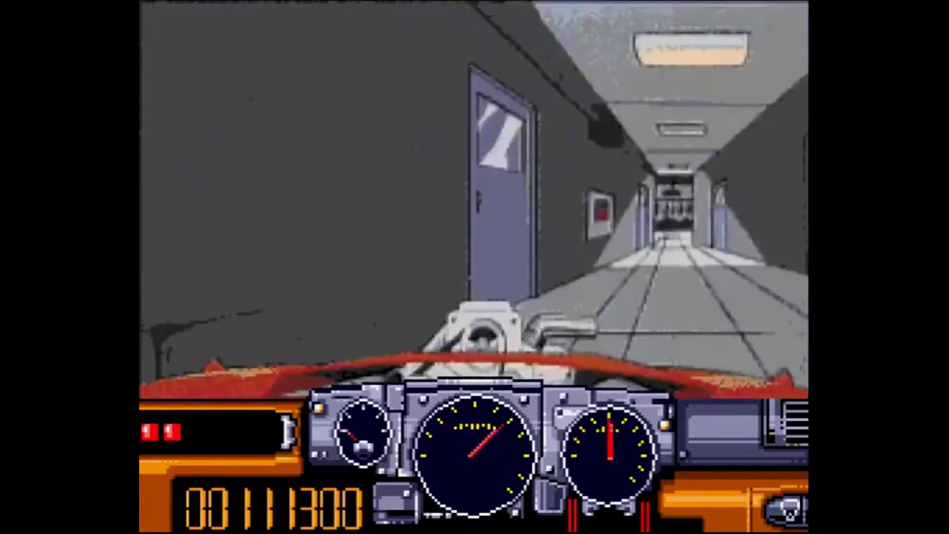
key(Left)
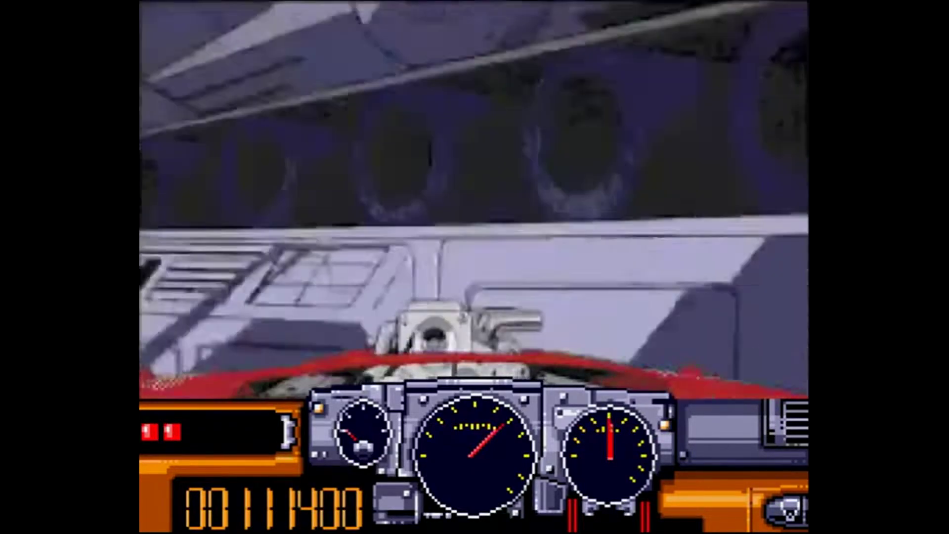